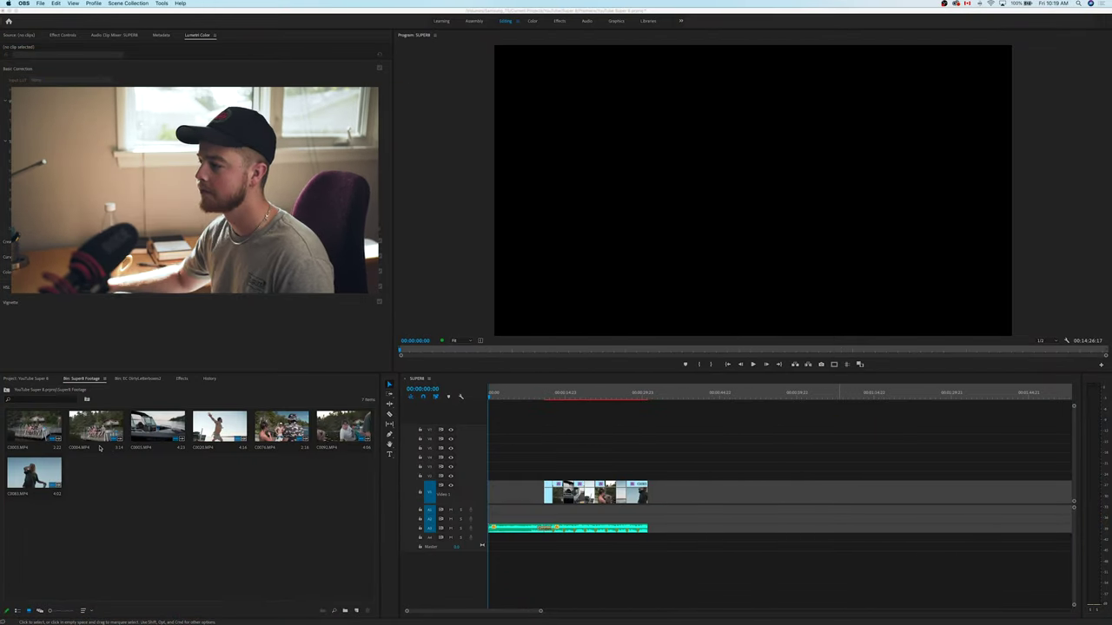
# Append the C0053 clip to the end of the SUPER8 sequence and zoom the timeline in
pyautogui.click(21, 437)
pyautogui.click(20, 436)
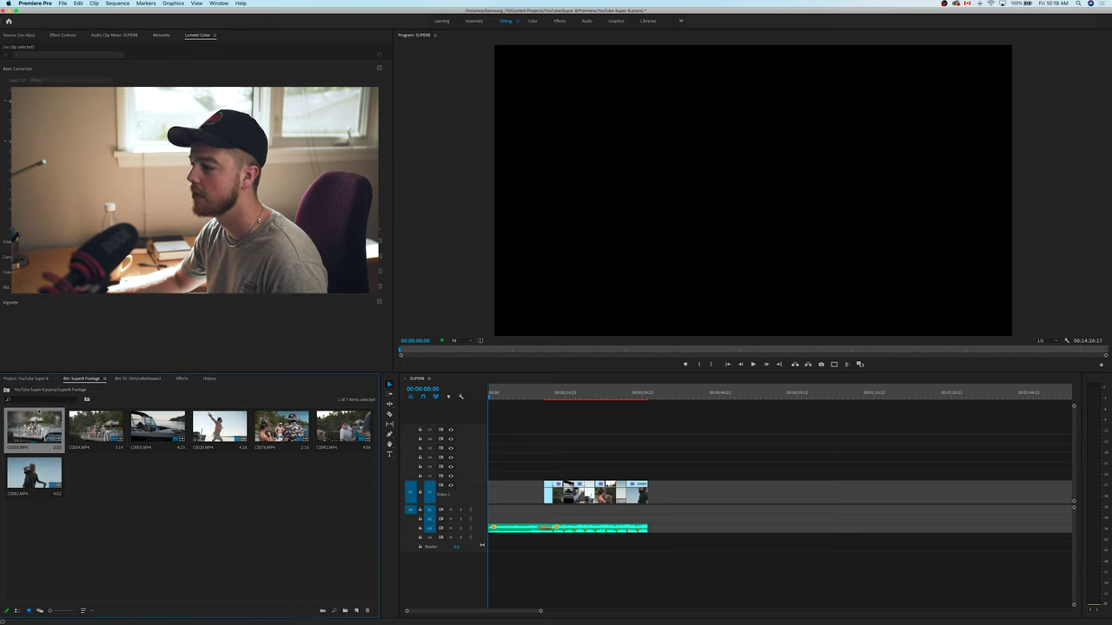
pyautogui.click(124, 489)
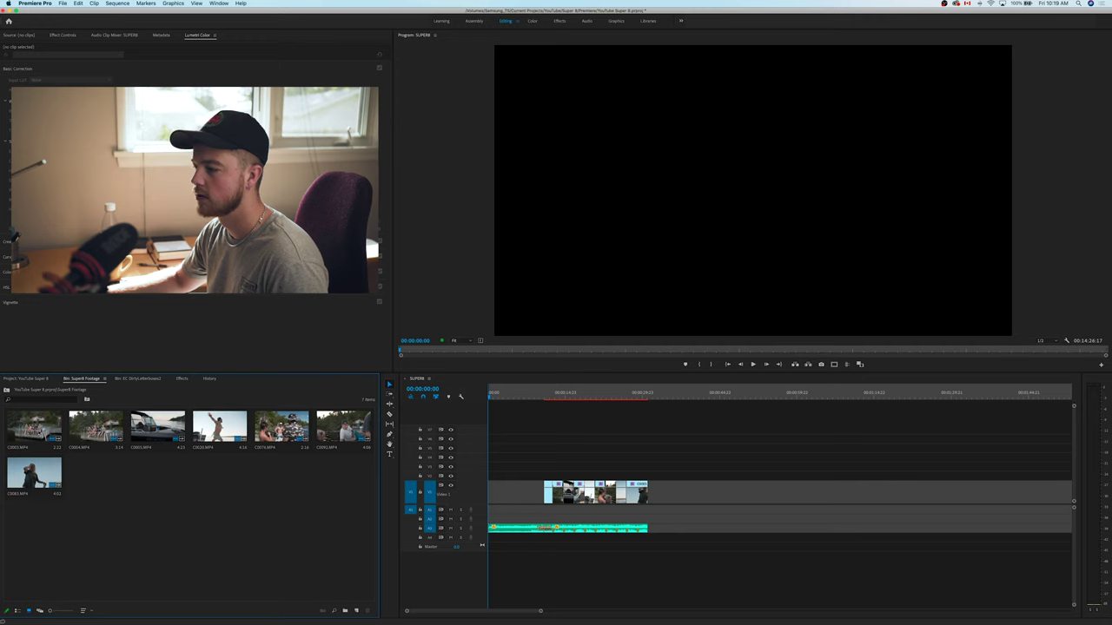
pyautogui.moveTo(34, 429); pyautogui.dragTo(667, 493)
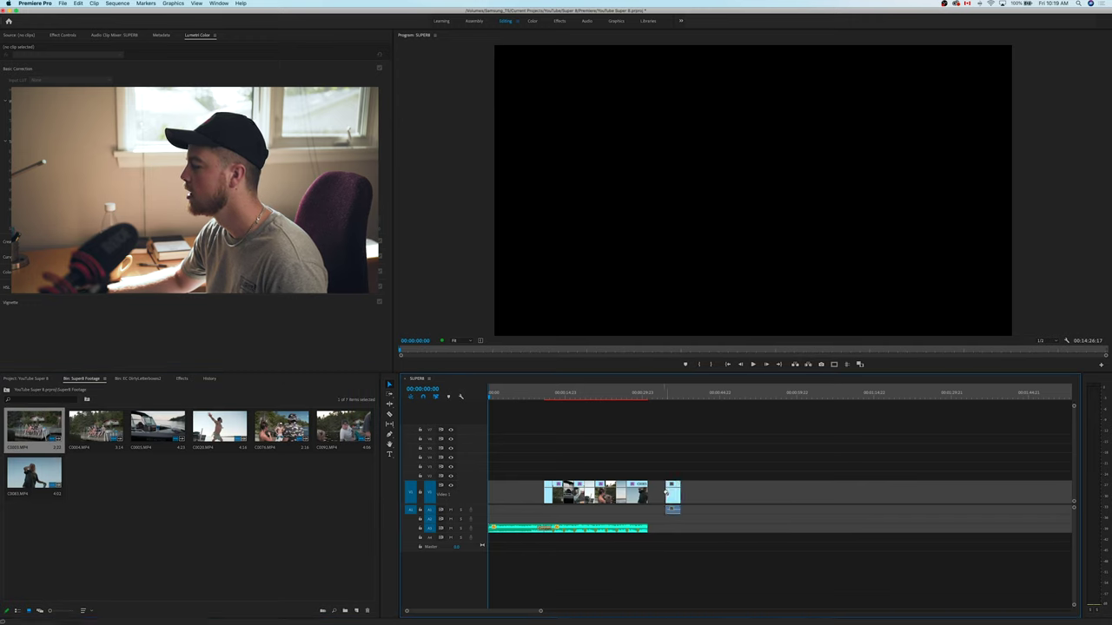
pyautogui.press('=')
pyautogui.press('=')
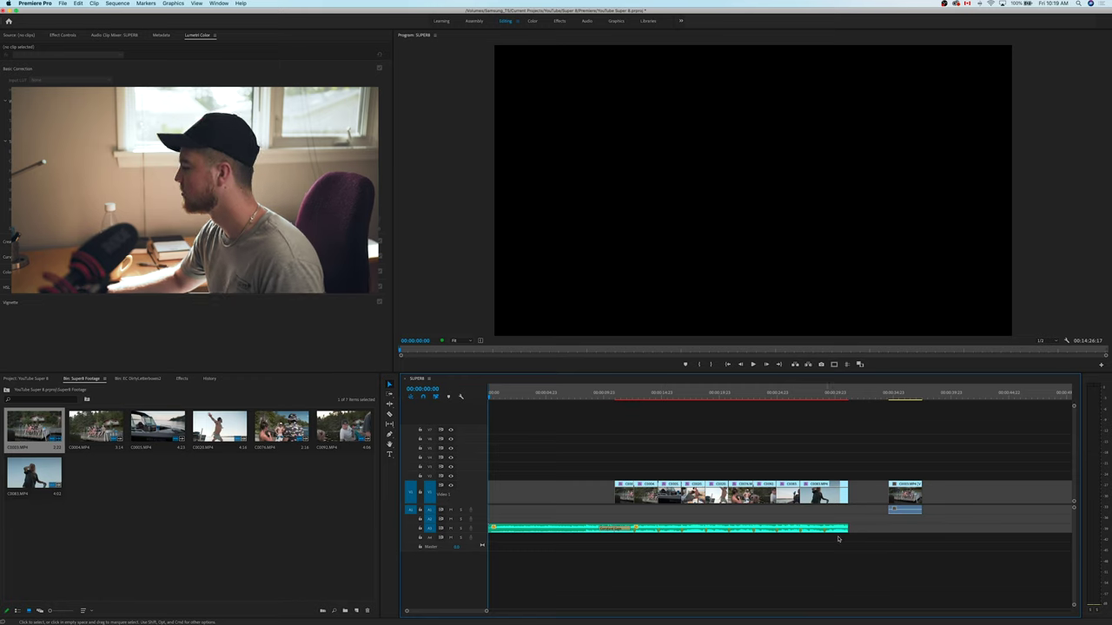
# Select C0053, play from about 00:00:12:15 to the dock yoga shot, and delete the stray end clip
pyautogui.moveTo(935, 440); pyautogui.dragTo(883, 542)
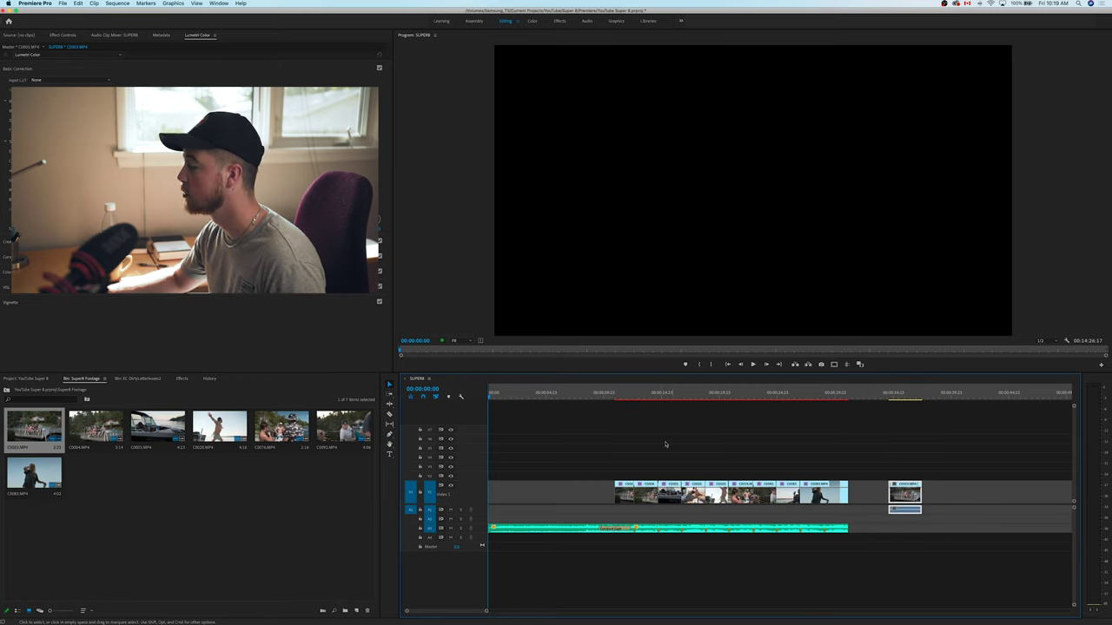
pyautogui.click(634, 396)
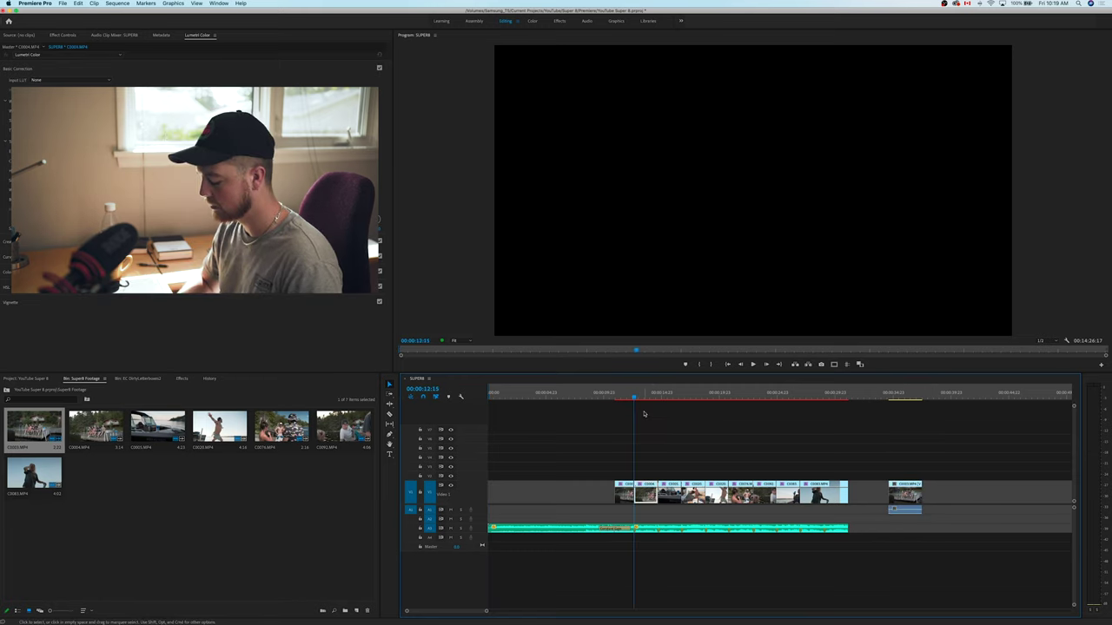
pyautogui.press('space')
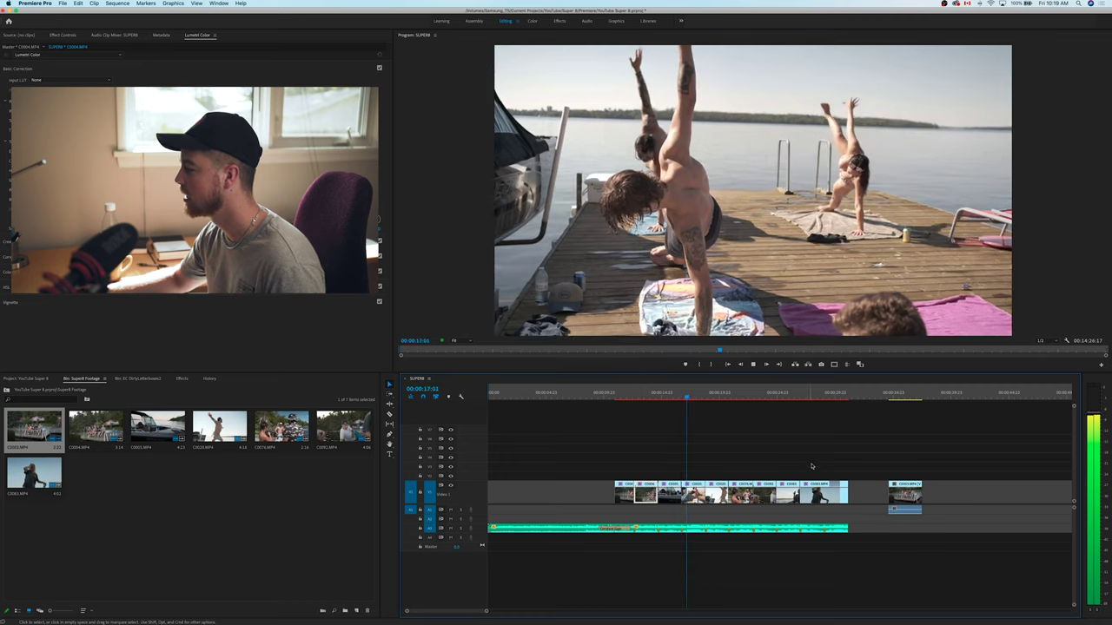
pyautogui.press('space')
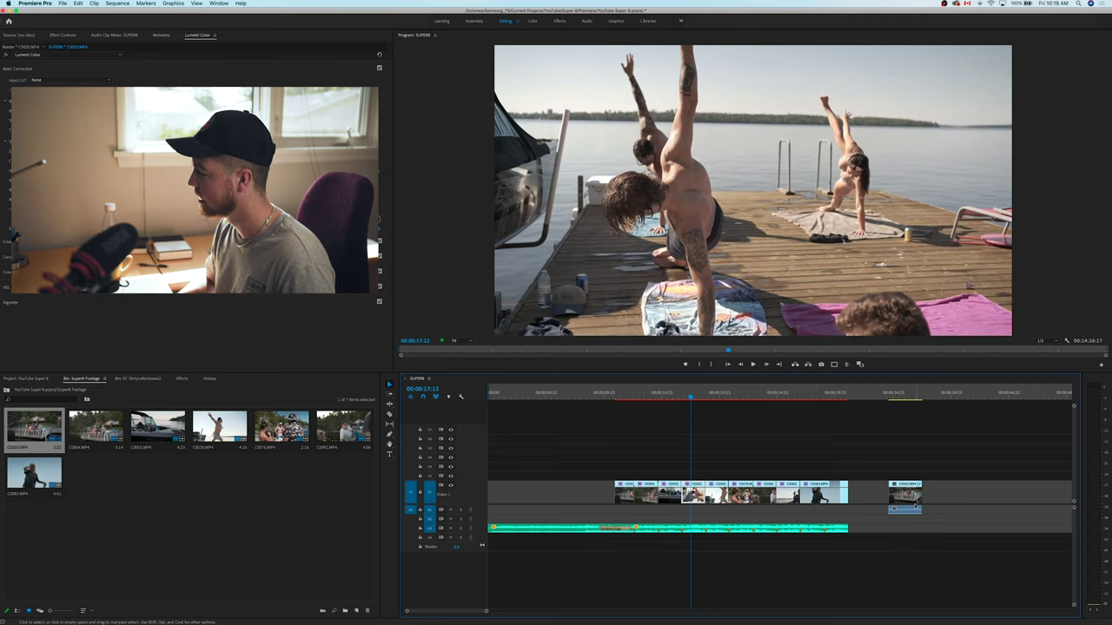
pyautogui.press('Delete')
# Zoom the timeline out and return to the Super8 Footage bin
pyautogui.click(140, 378)
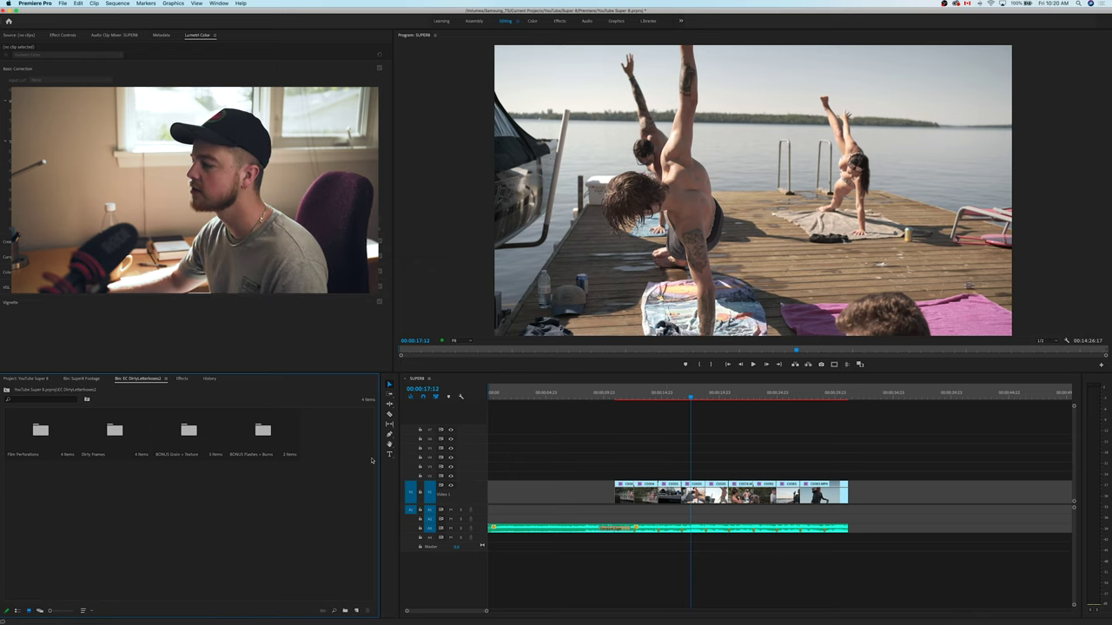
pyautogui.press('-')
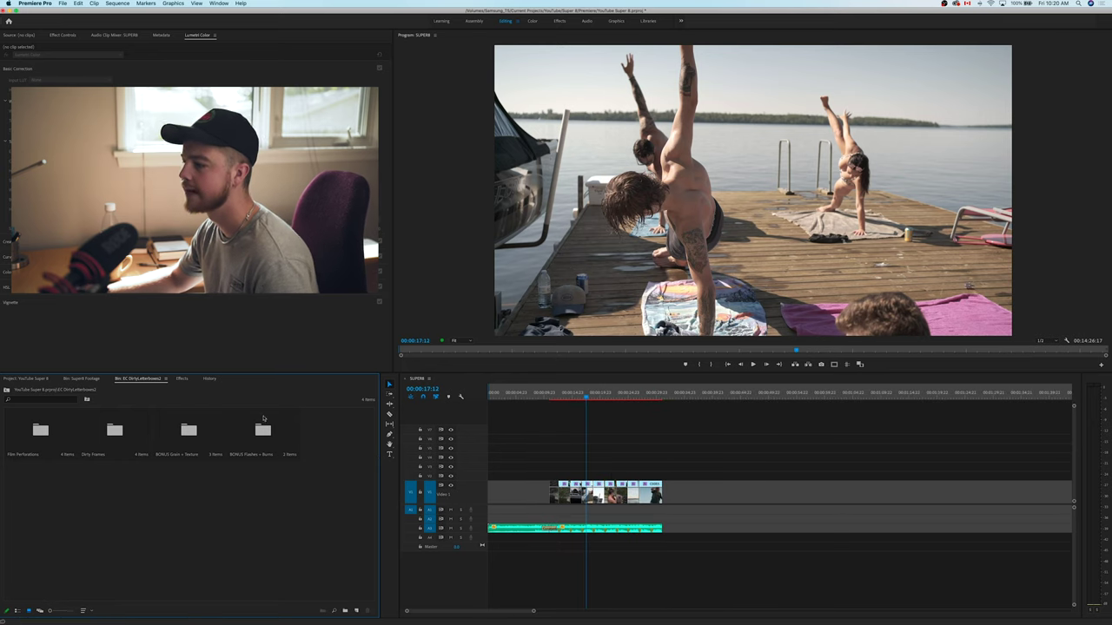
pyautogui.click(39, 380)
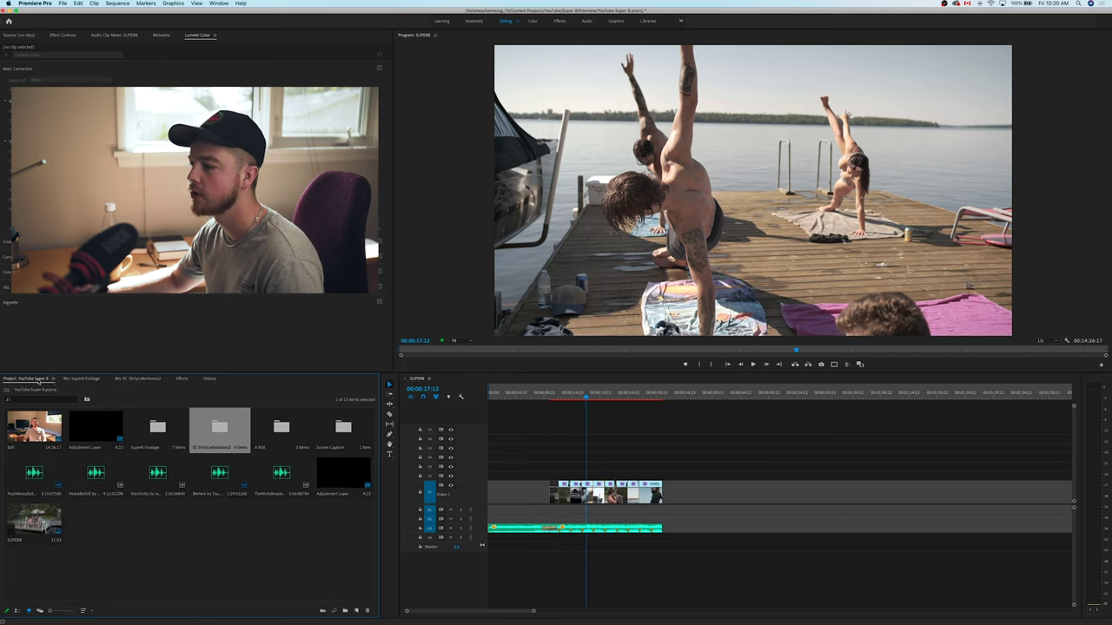
pyautogui.click(66, 379)
# Create a new adjustment layer in the Super8 Footage bin and place it above all the clips
pyautogui.rightClick(127, 492)
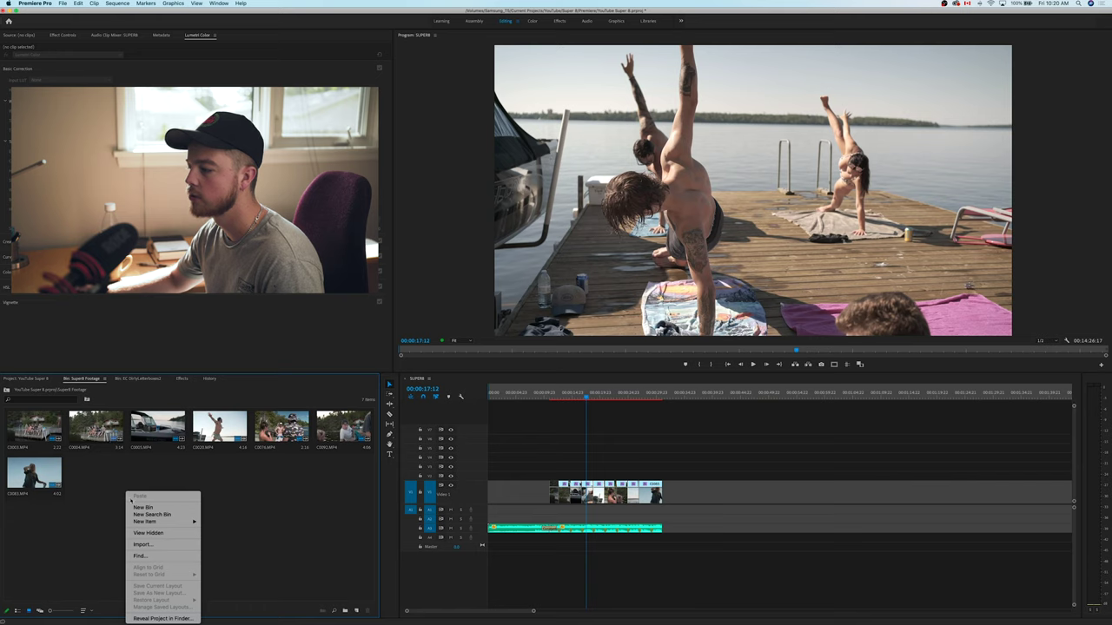
pyautogui.rightClick(148, 490)
pyautogui.moveTo(195, 519)
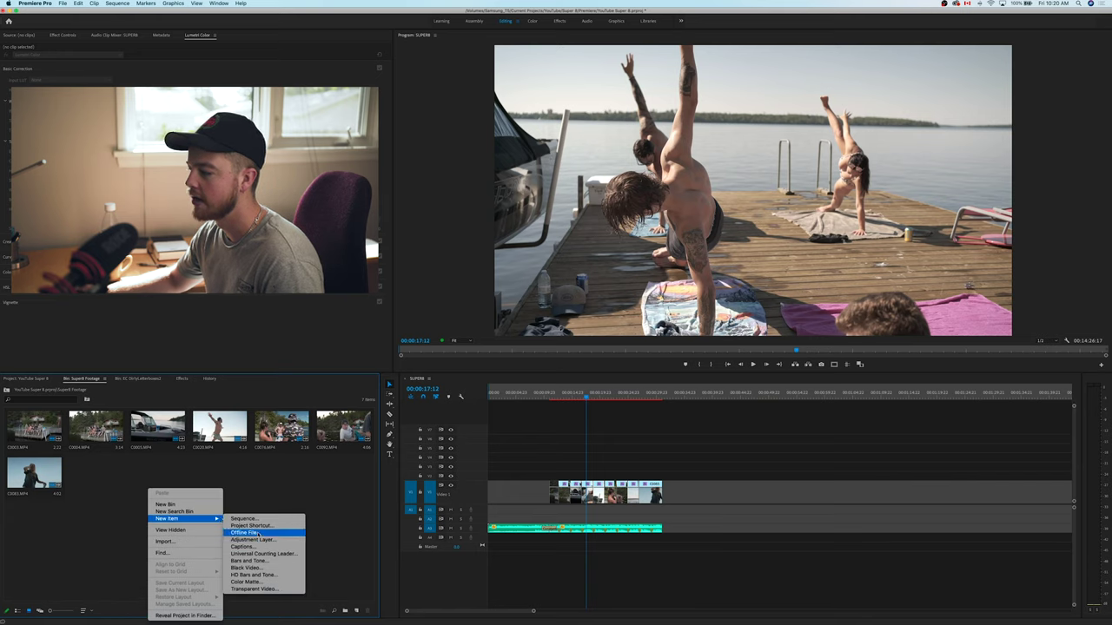
pyautogui.click(258, 540)
pyautogui.click(599, 346)
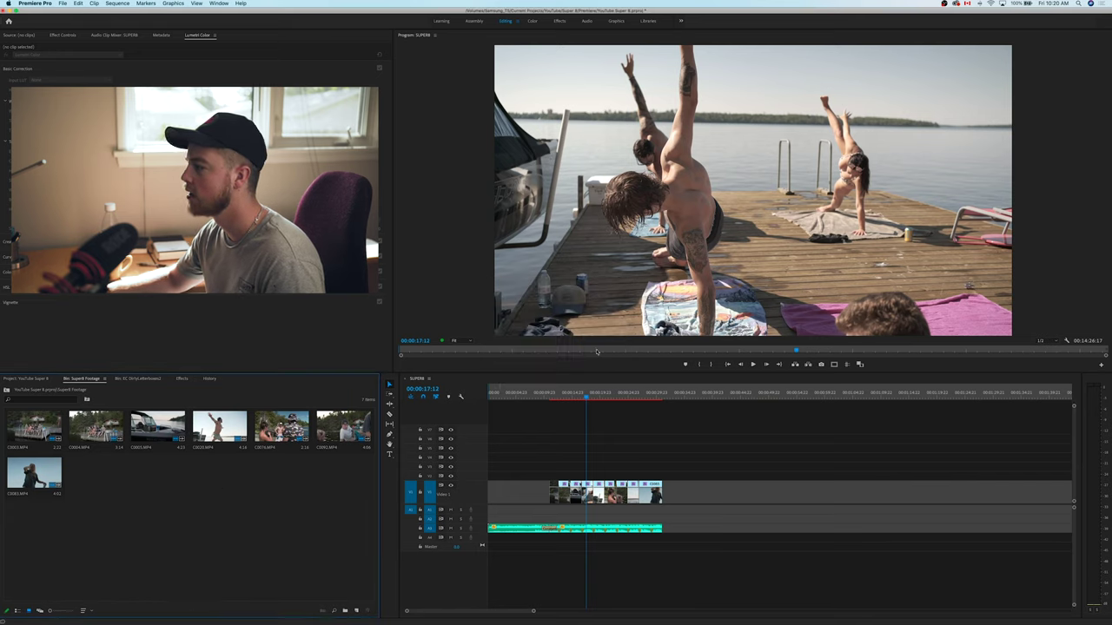
pyautogui.moveTo(317, 479); pyautogui.dragTo(662, 476)
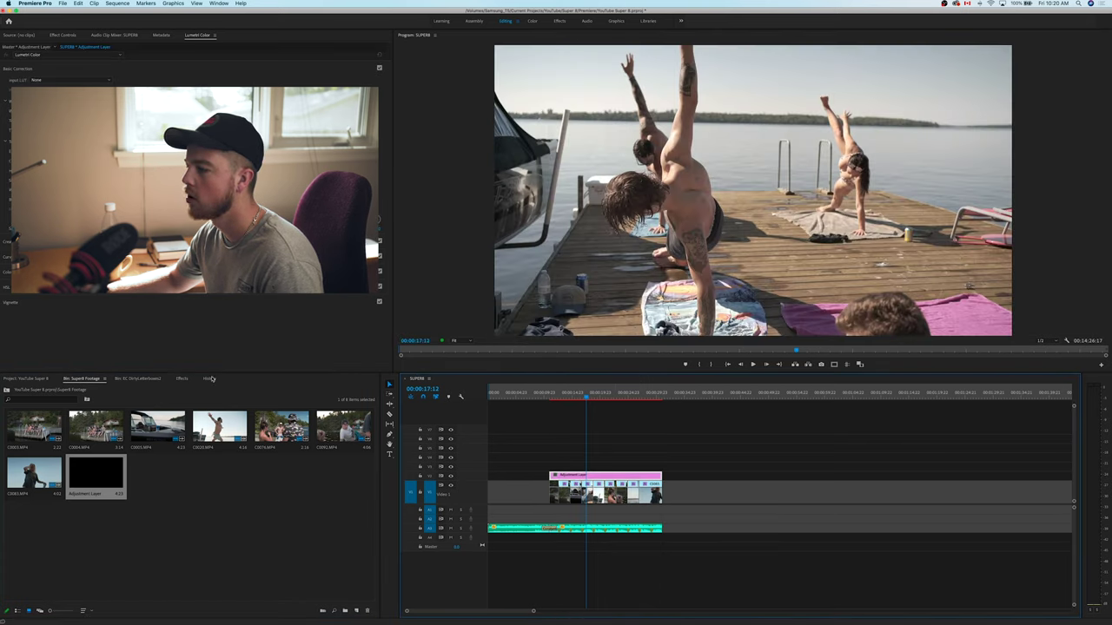
# Search the effects for Crop and apply it to the adjustment layer
pyautogui.click(182, 379)
pyautogui.click(44, 388)
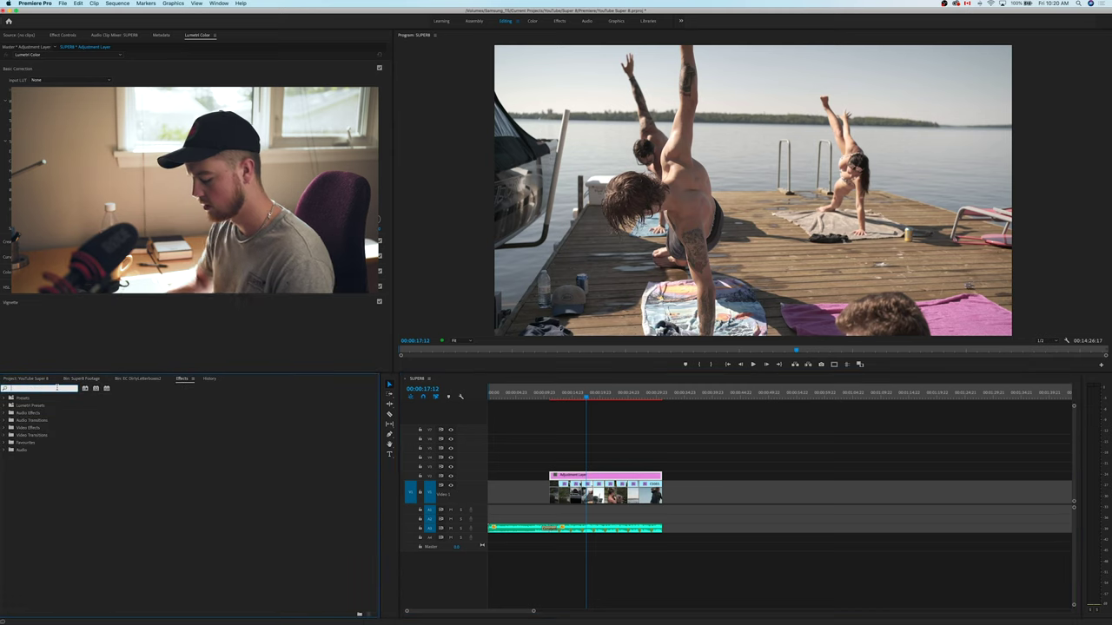
pyautogui.write('crop')
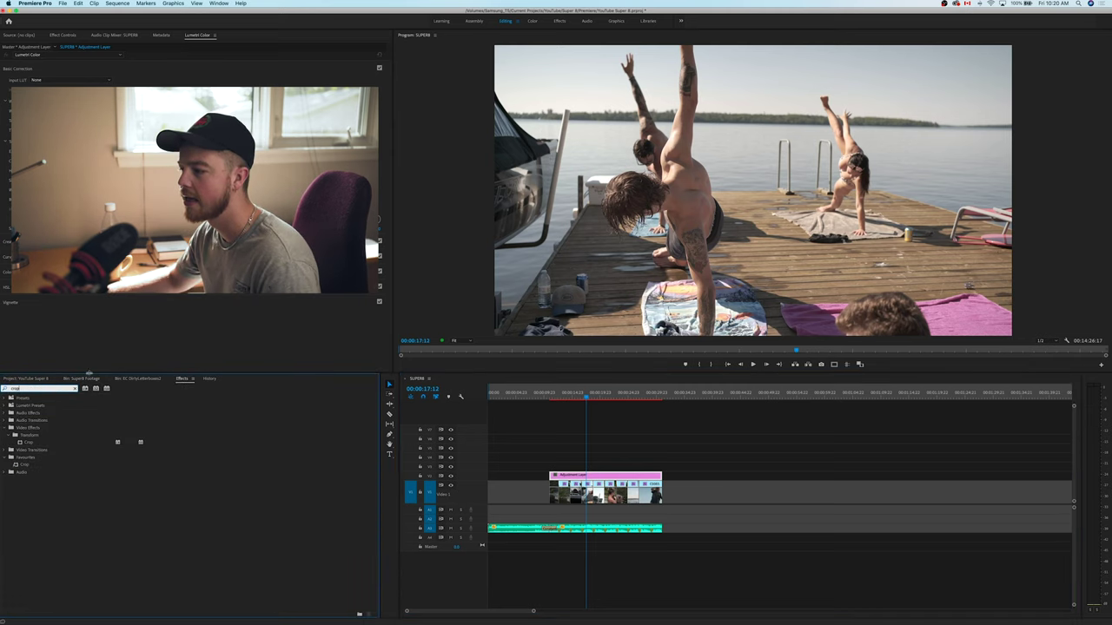
pyautogui.moveTo(29, 443); pyautogui.dragTo(605, 478)
# Set the Crop effect's Left and Right values to 13% each
pyautogui.click(62, 35)
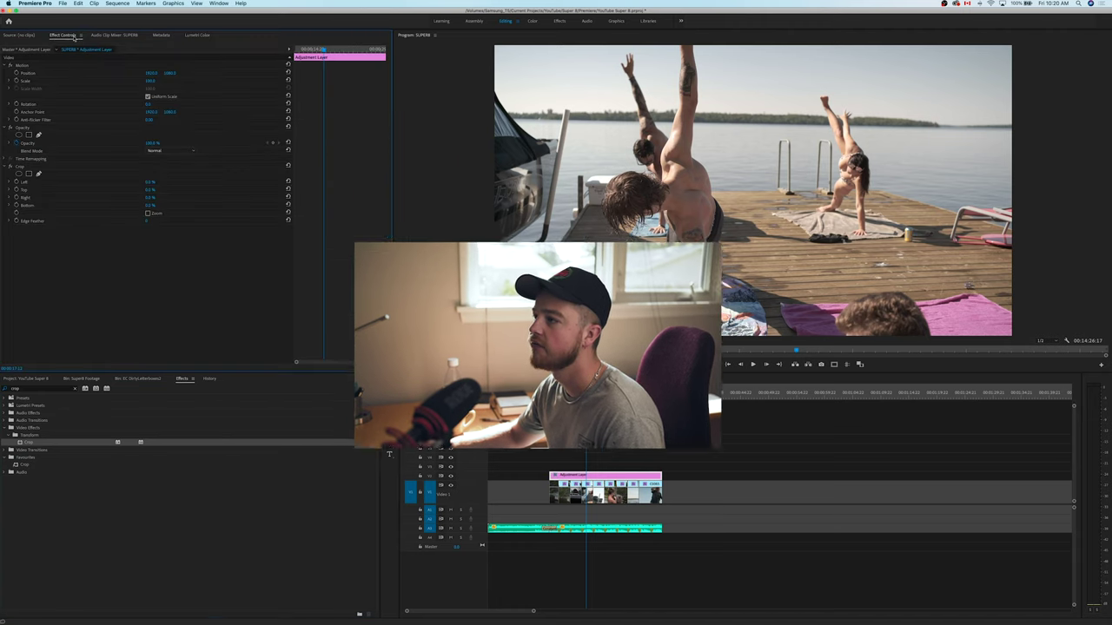
pyautogui.click(153, 182)
pyautogui.write('3')
pyautogui.press('Return')
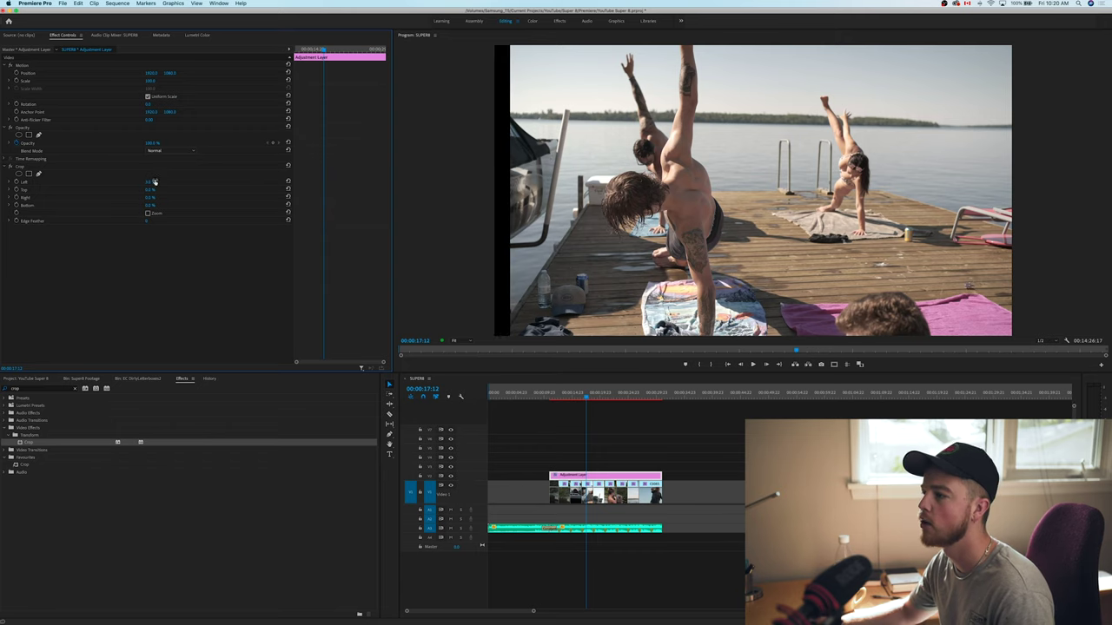
pyautogui.click(150, 198)
pyautogui.write('13')
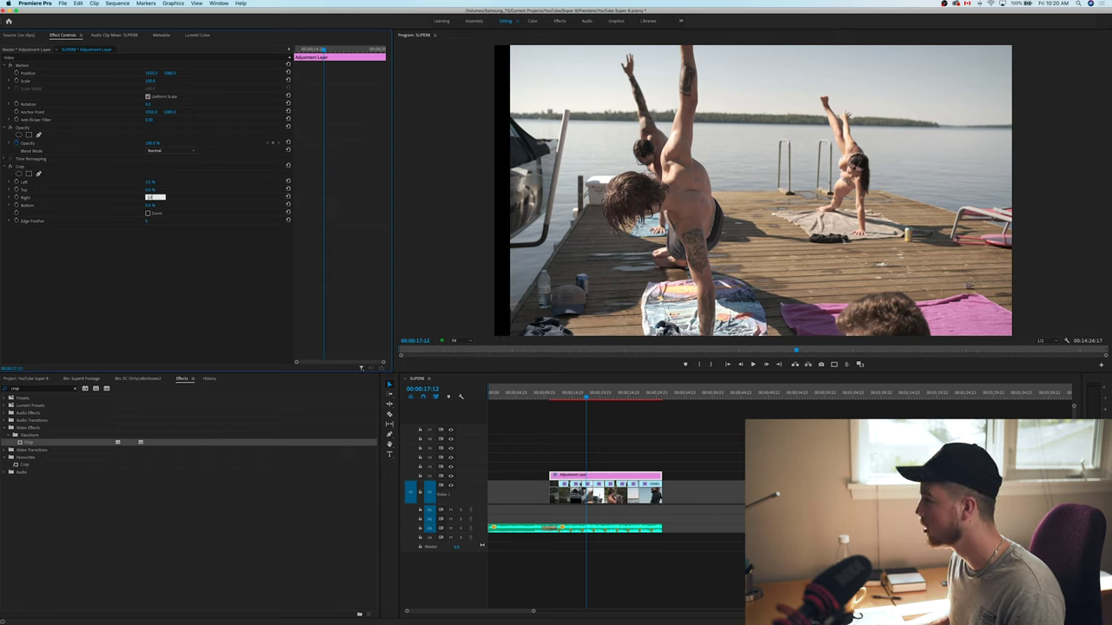
pyautogui.press('Return')
pyautogui.click(153, 181)
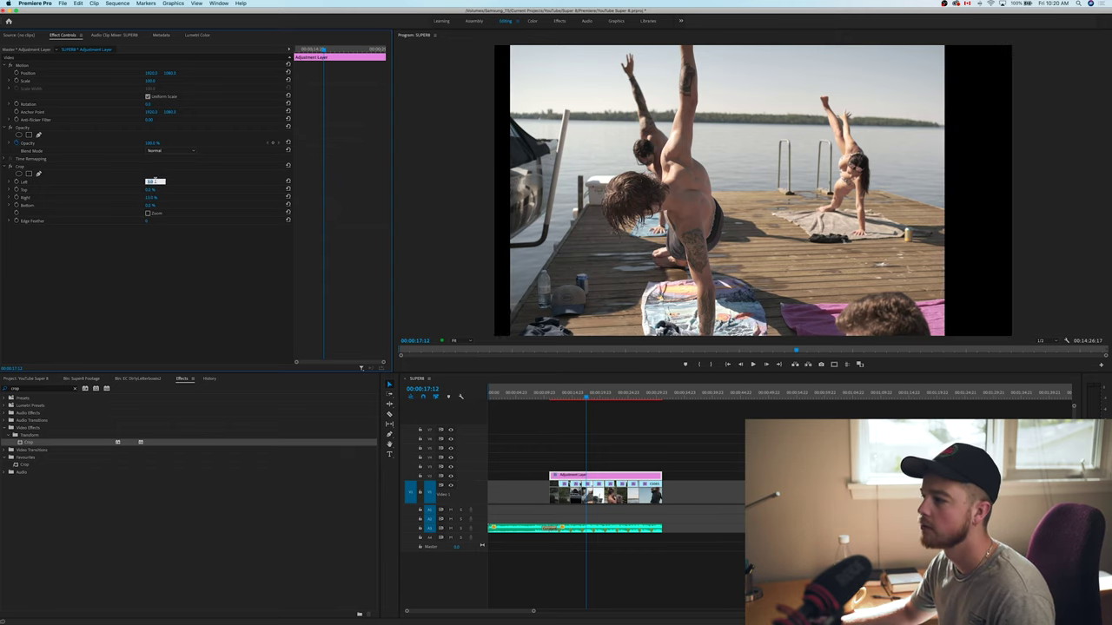
pyautogui.write('13')
pyautogui.press('Return')
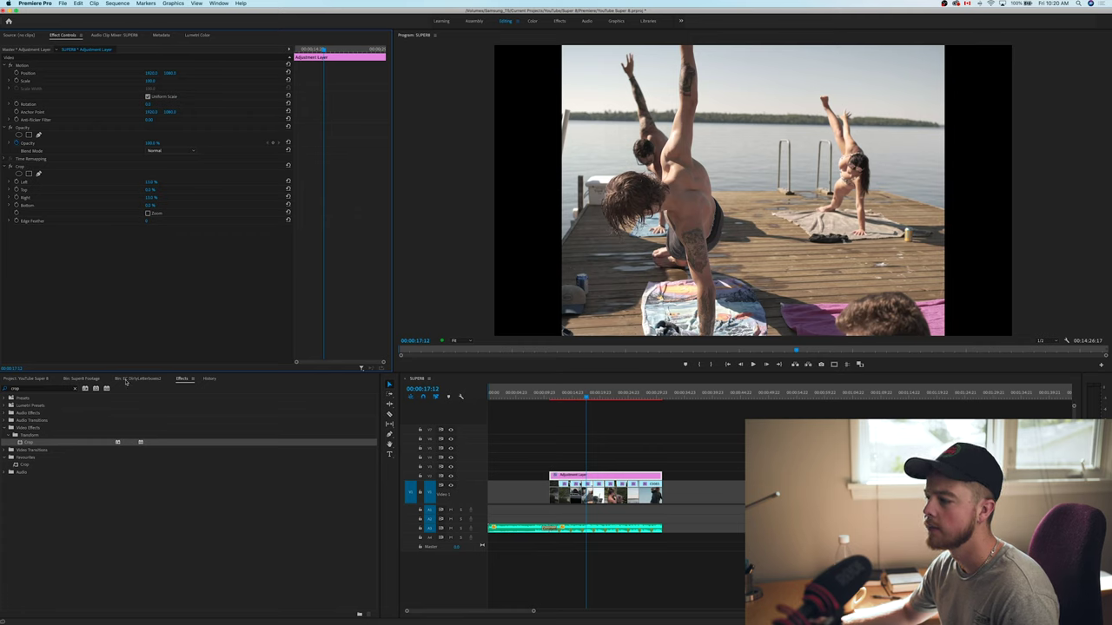
pyautogui.click(126, 379)
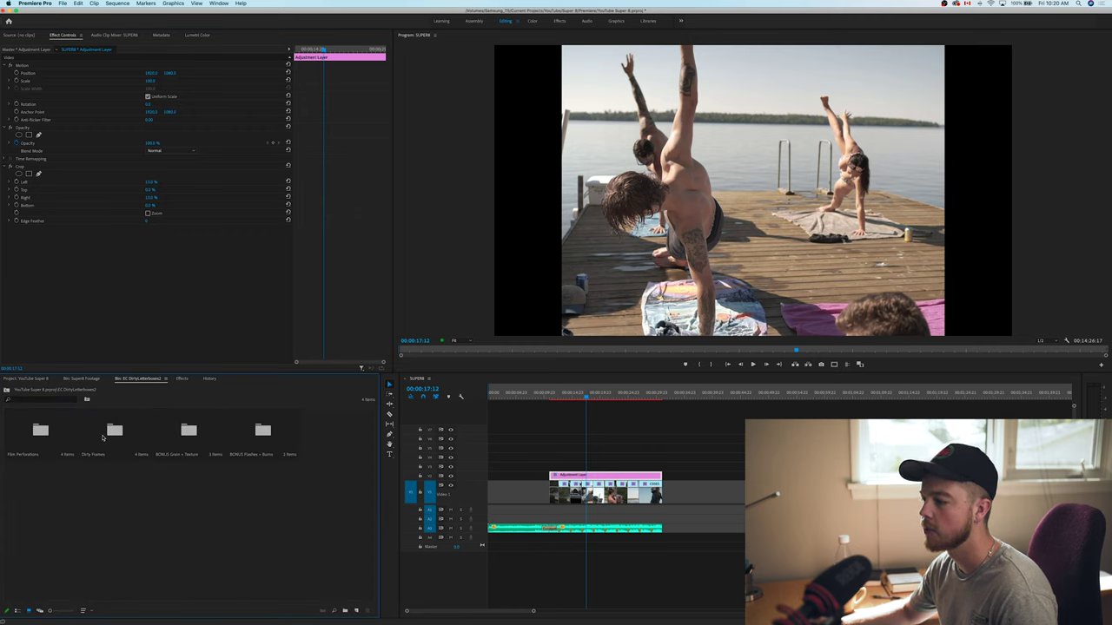
# Place a Dirty Frames clip above the adjustment layer and blend it with Darken
pyautogui.doubleClick(130, 432)
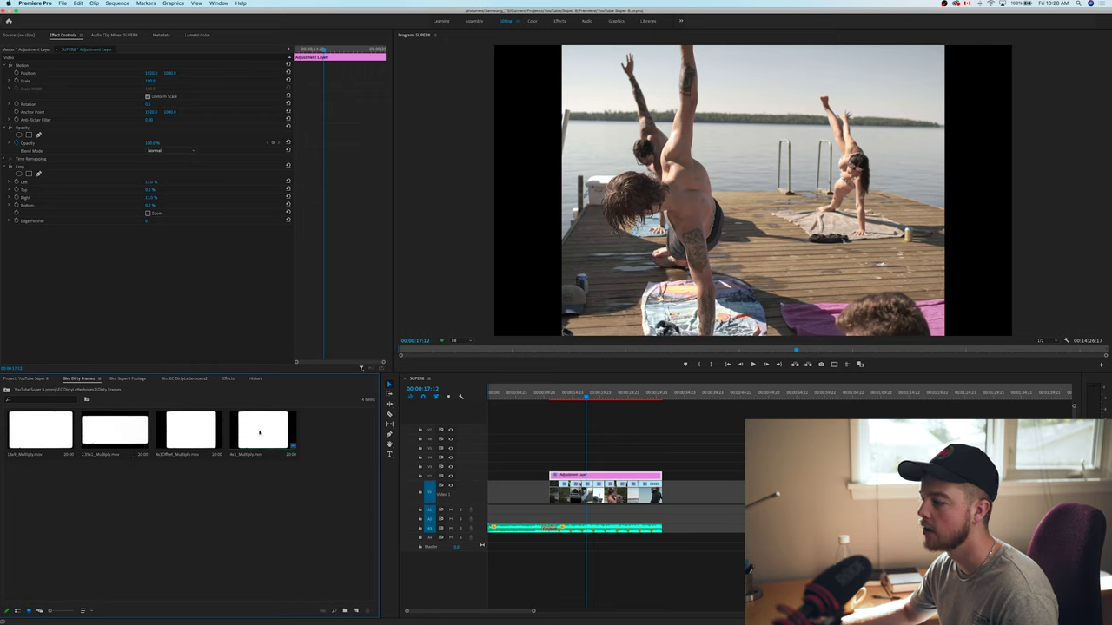
pyautogui.moveTo(259, 432); pyautogui.dragTo(551, 473)
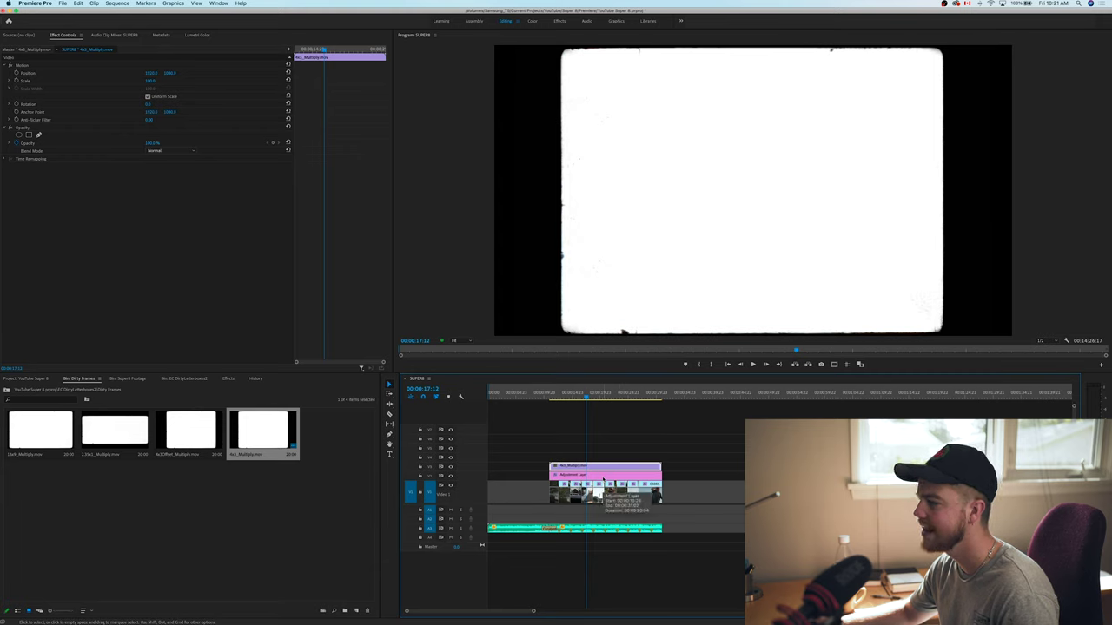
pyautogui.click(159, 152)
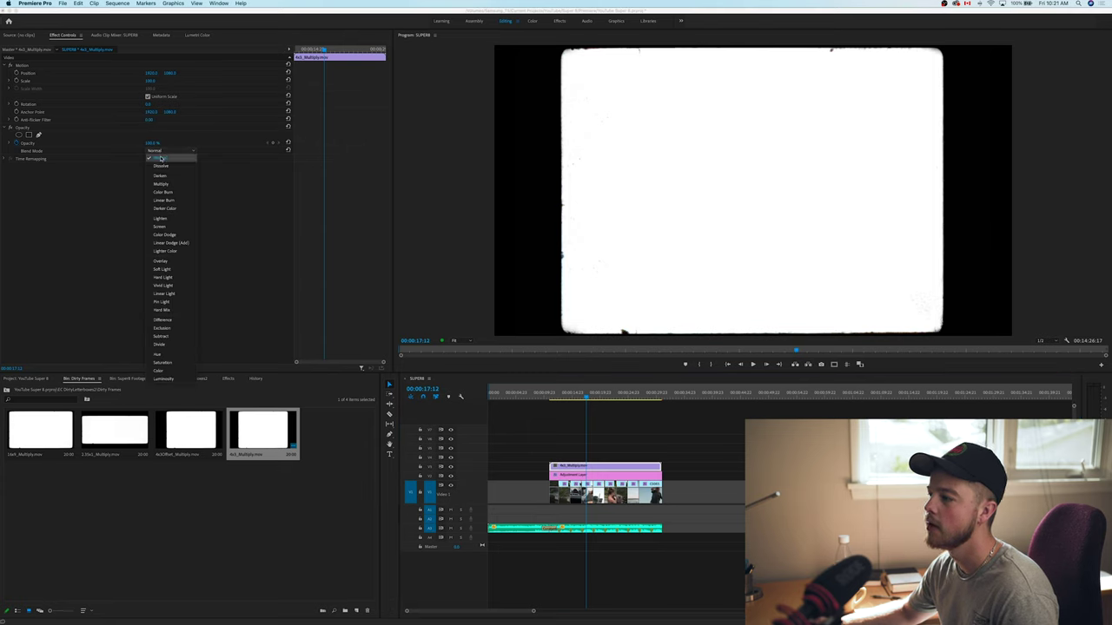
pyautogui.click(160, 175)
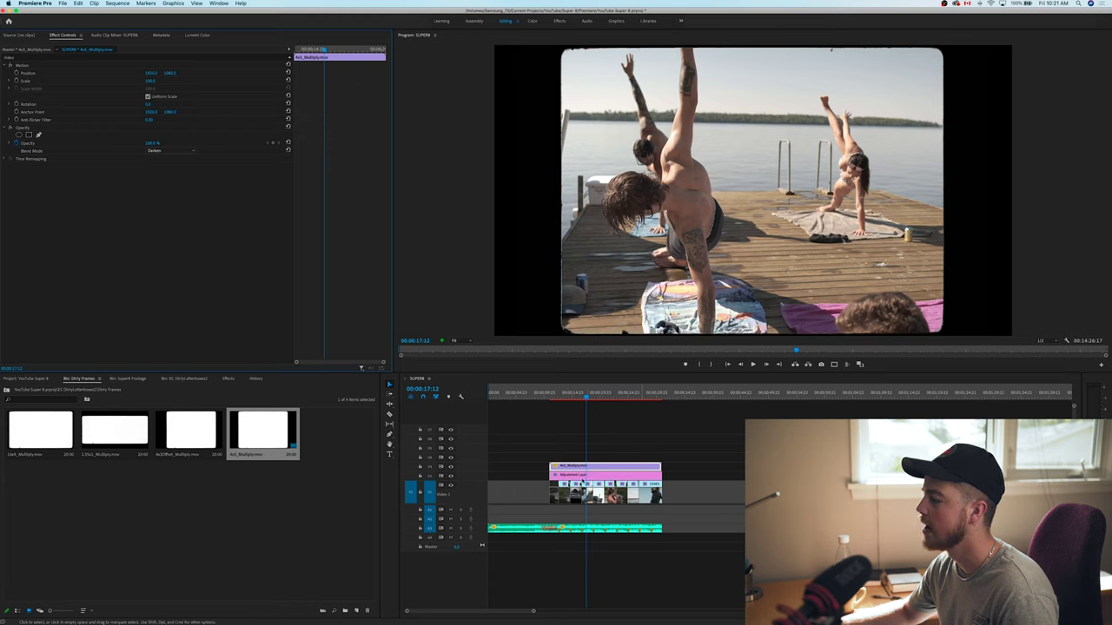
pyautogui.click(450, 467)
pyautogui.click(449, 467)
pyautogui.click(450, 467)
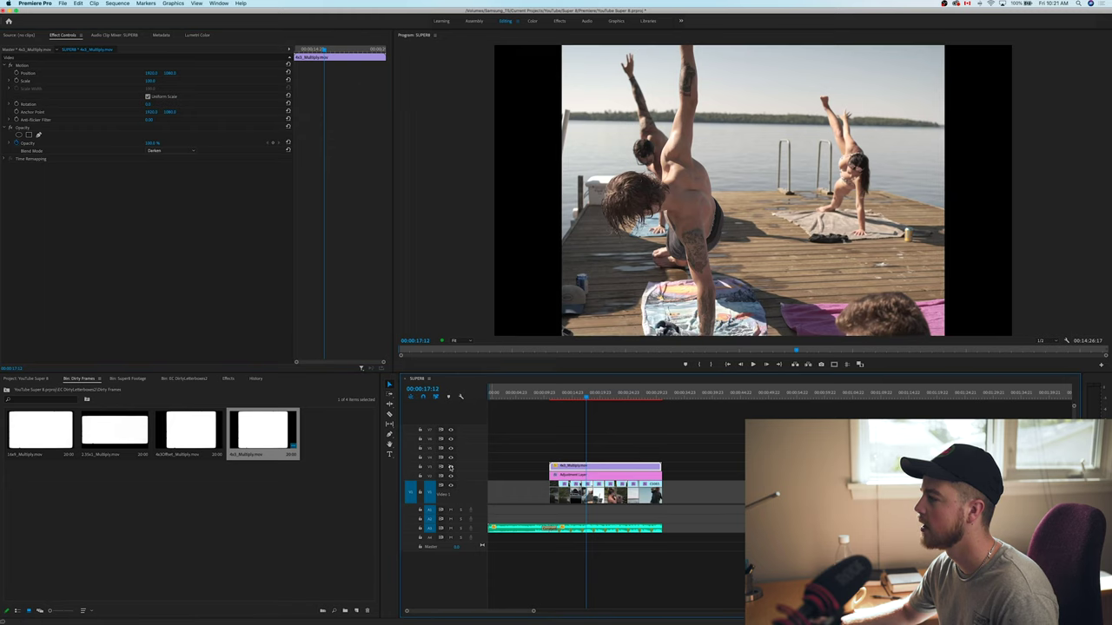
pyautogui.click(450, 467)
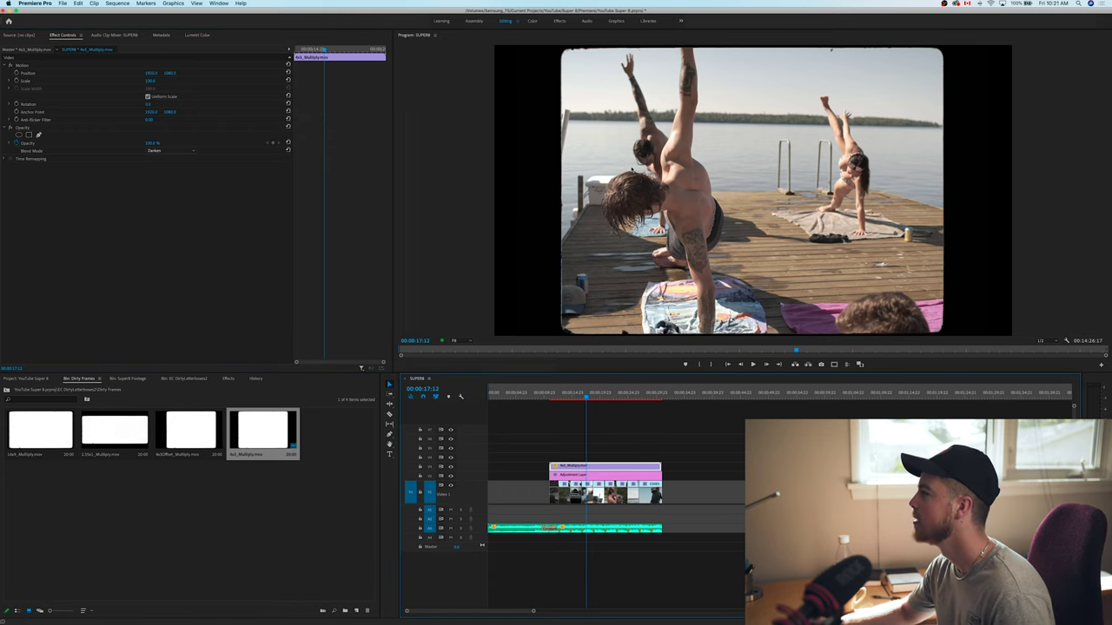
# Cut the Crop effect from the adjustment layer and select the 4x3_Multiply clip
pyautogui.click(547, 243)
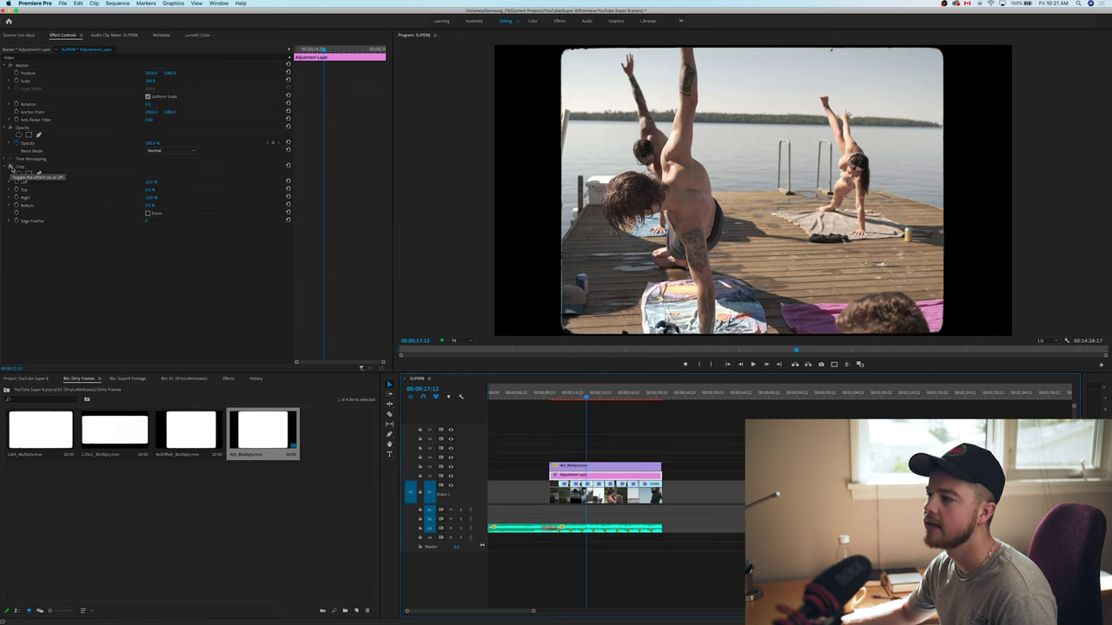
pyautogui.rightClick(15, 169)
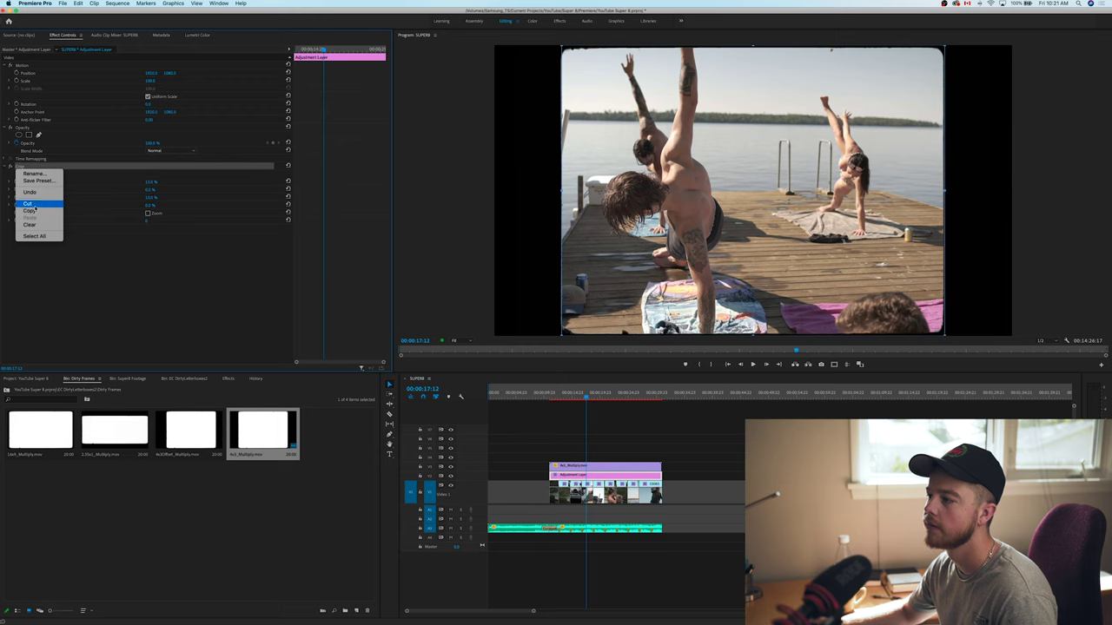
pyautogui.click(30, 204)
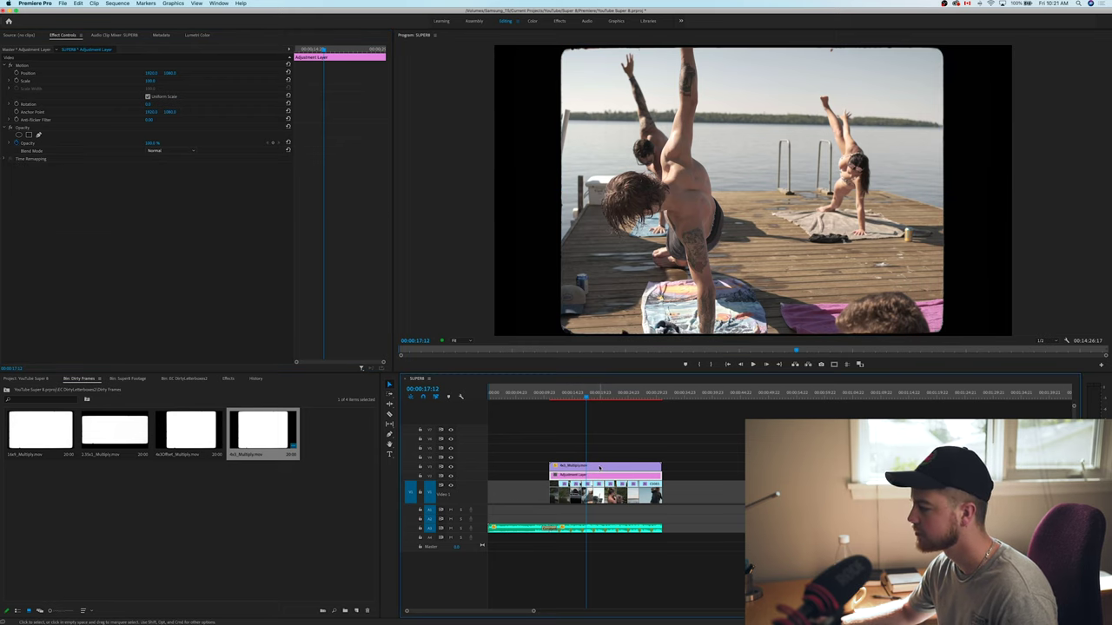
pyautogui.click(598, 467)
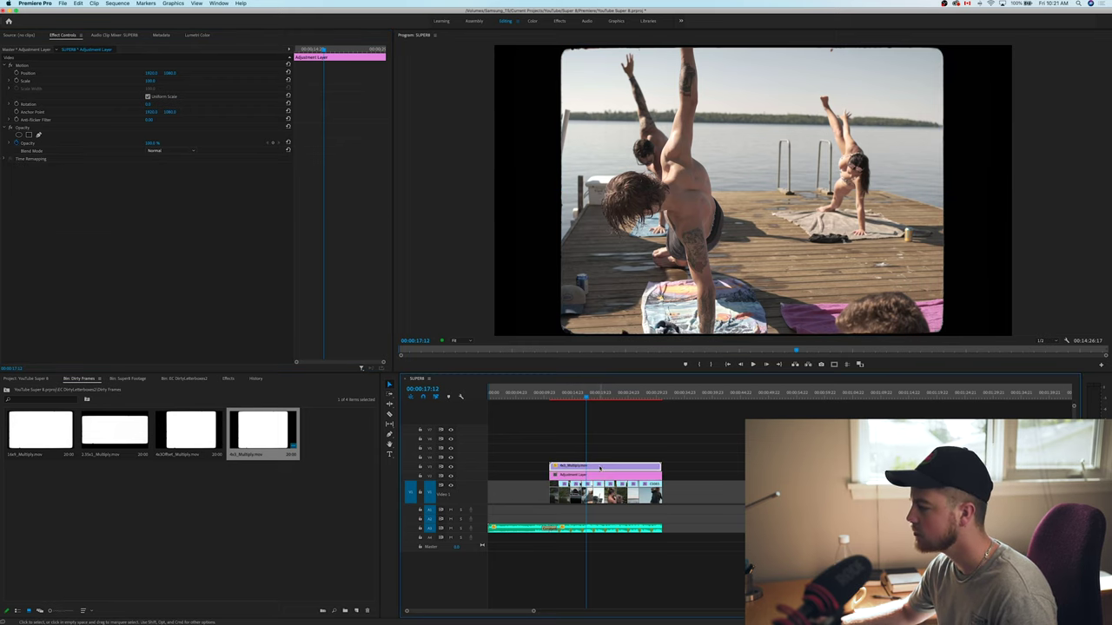
pyautogui.click(184, 379)
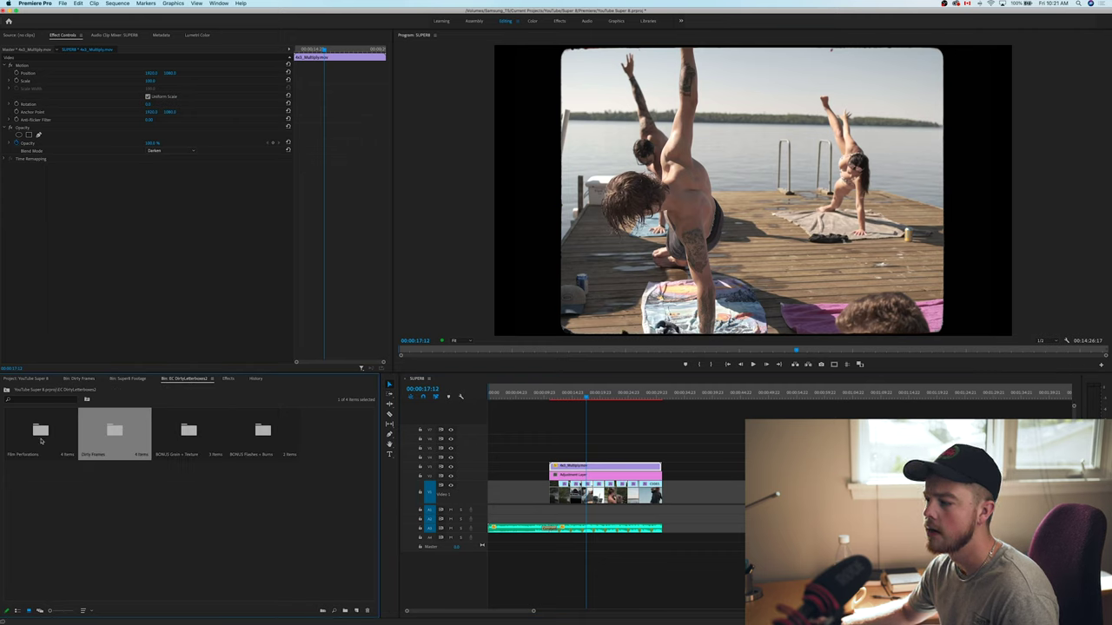
# Place the 8mm perforation clip above the dirty frame with Normal blending and preview it
pyautogui.doubleClick(40, 430)
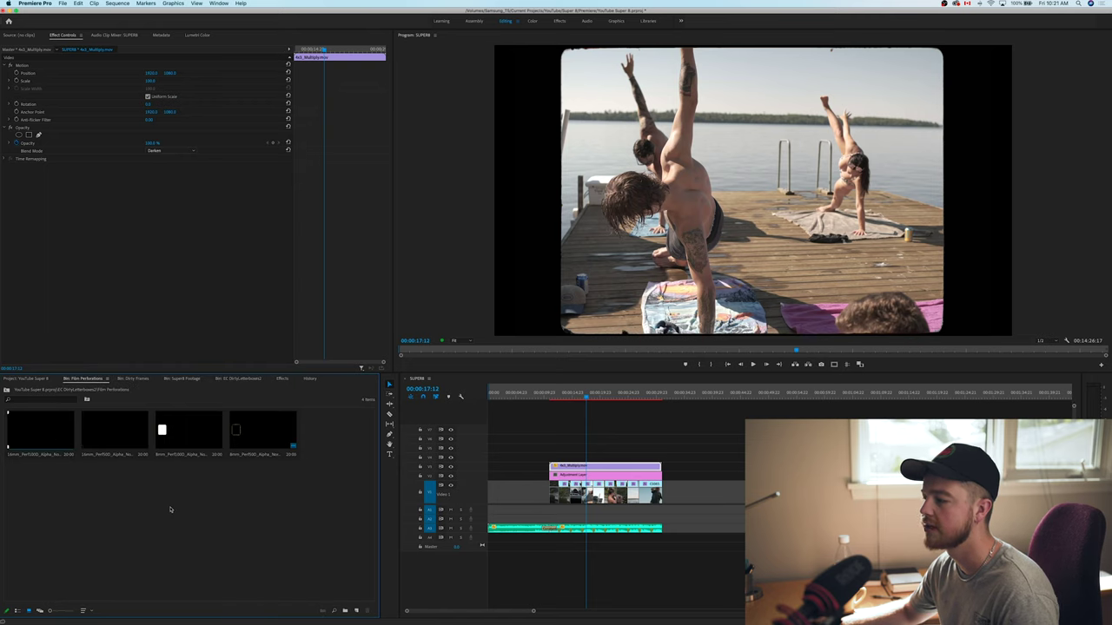
pyautogui.click(272, 454)
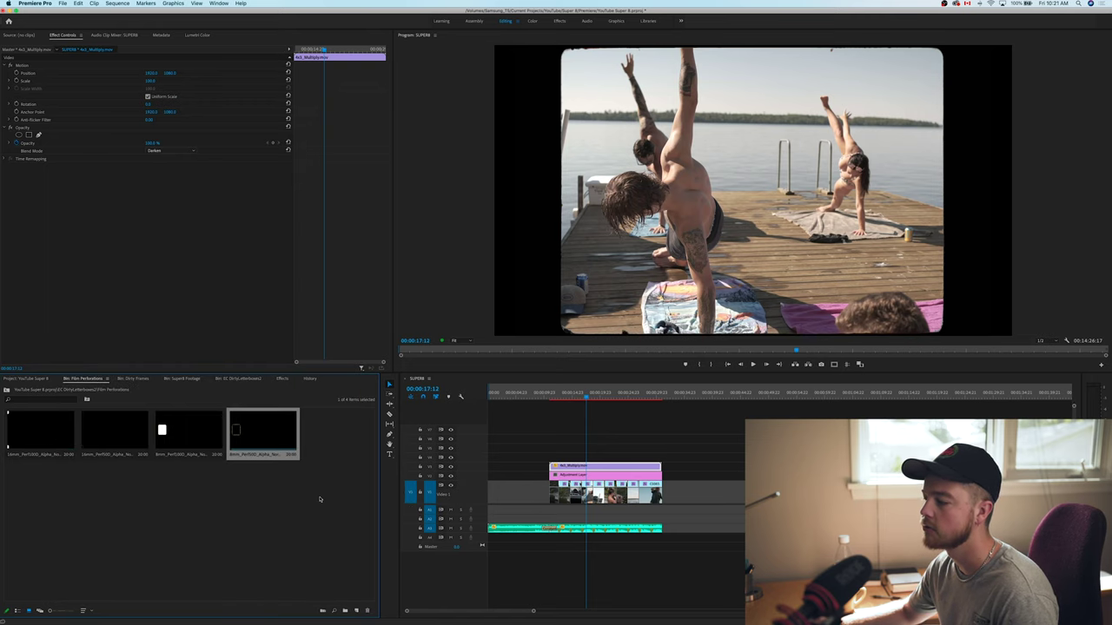
pyautogui.moveTo(251, 430); pyautogui.dragTo(552, 458)
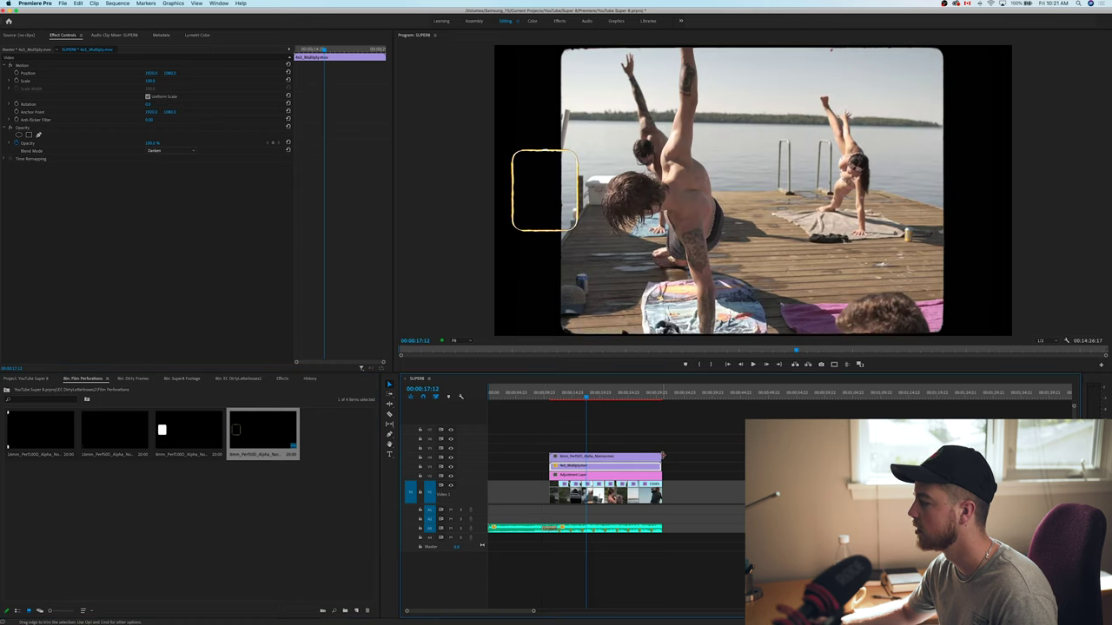
pyautogui.click(612, 457)
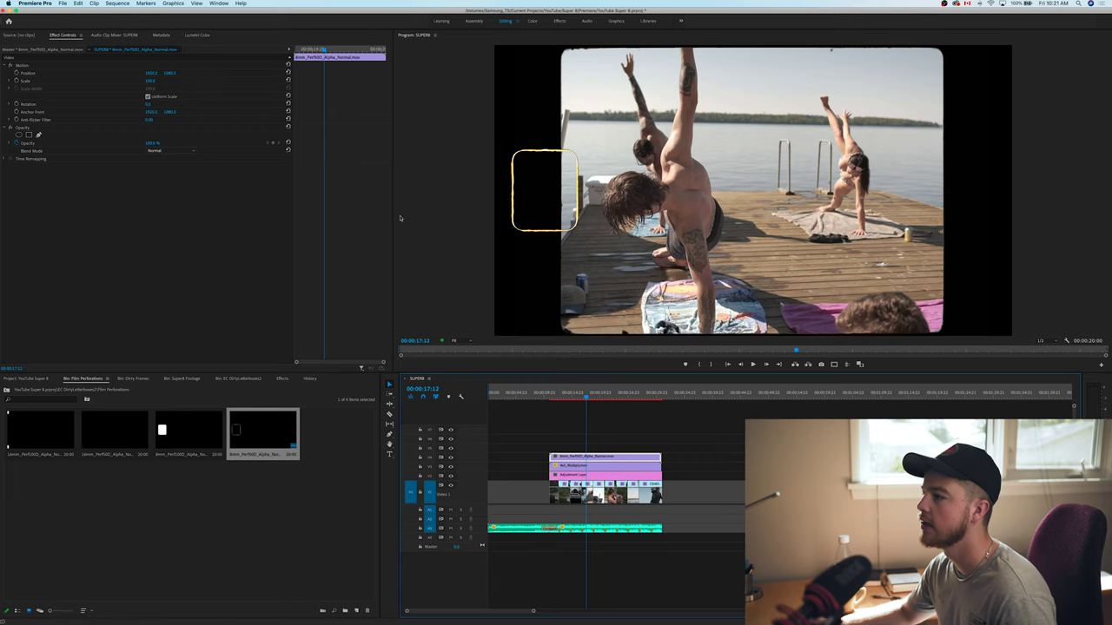
pyautogui.click(164, 150)
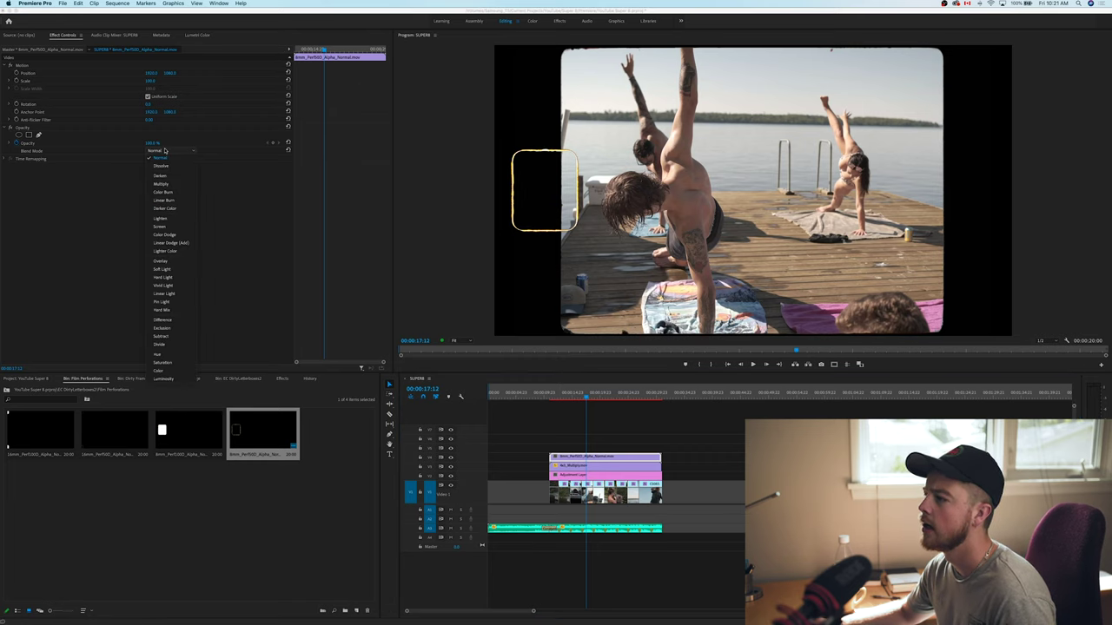
pyautogui.click(164, 150)
pyautogui.press('space')
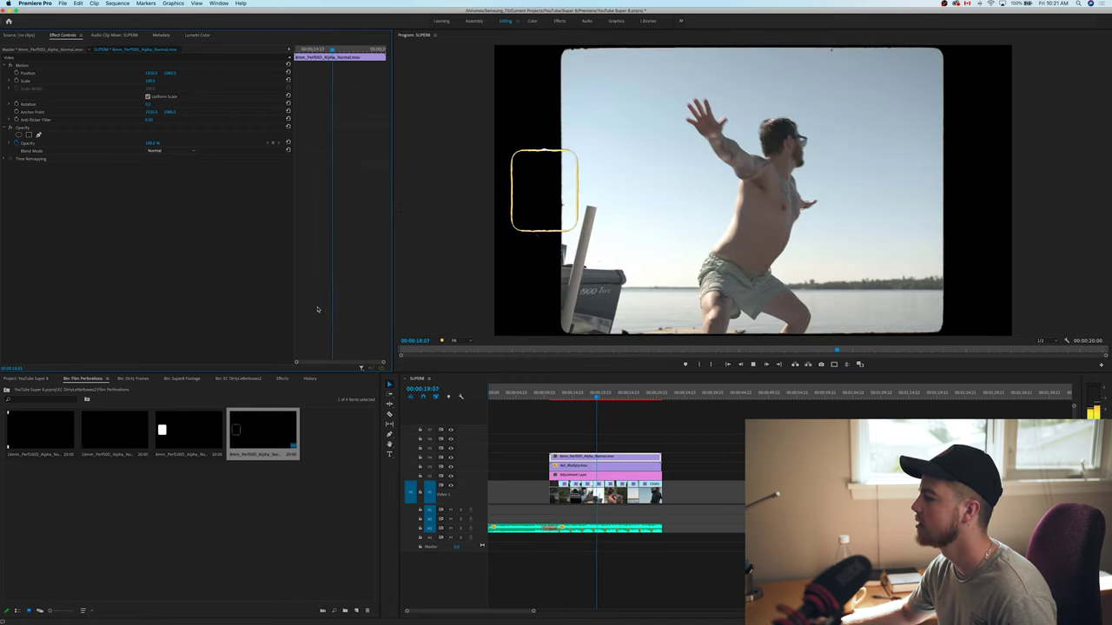
pyautogui.press('space')
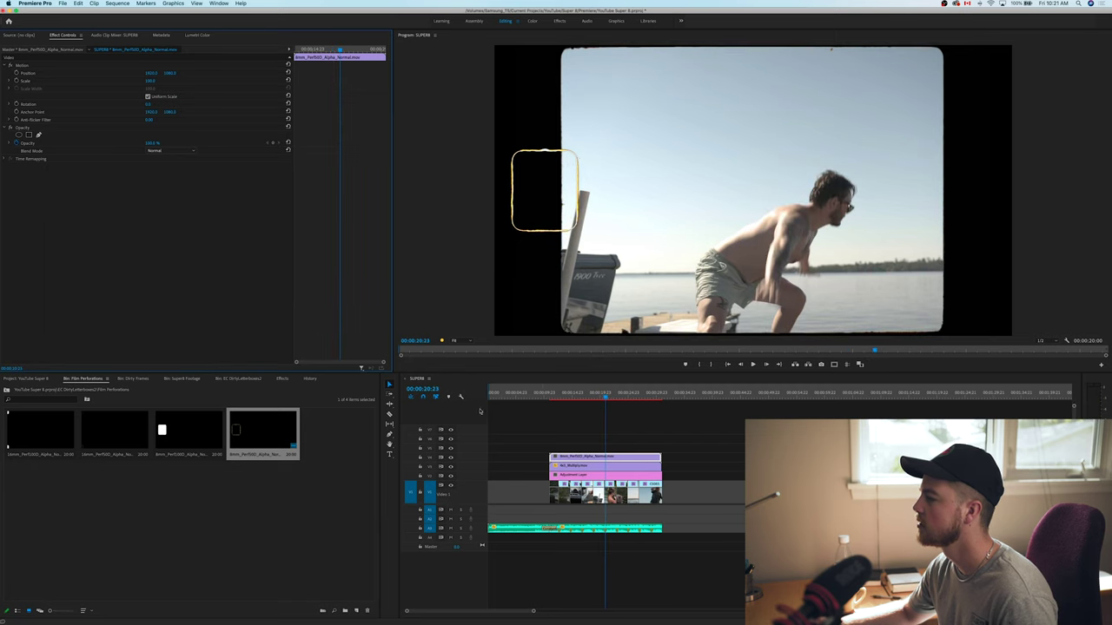
pyautogui.click(556, 392)
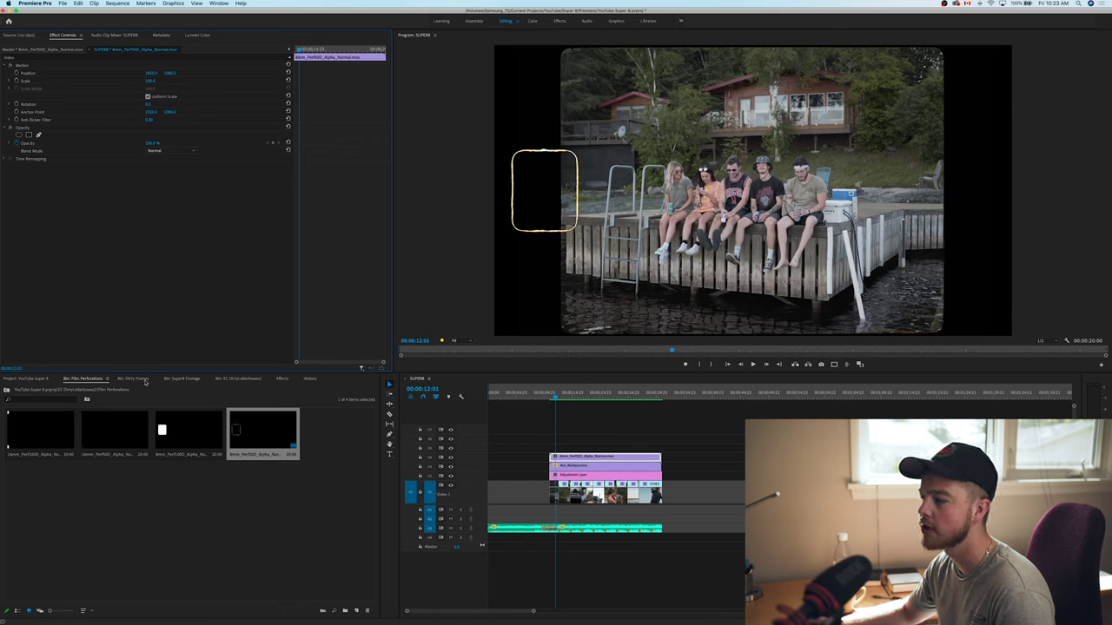
# Place ColorGrain_Coarse from BONUS Grain + Texture on the top track, blend with Overlay, and preview
pyautogui.click(255, 381)
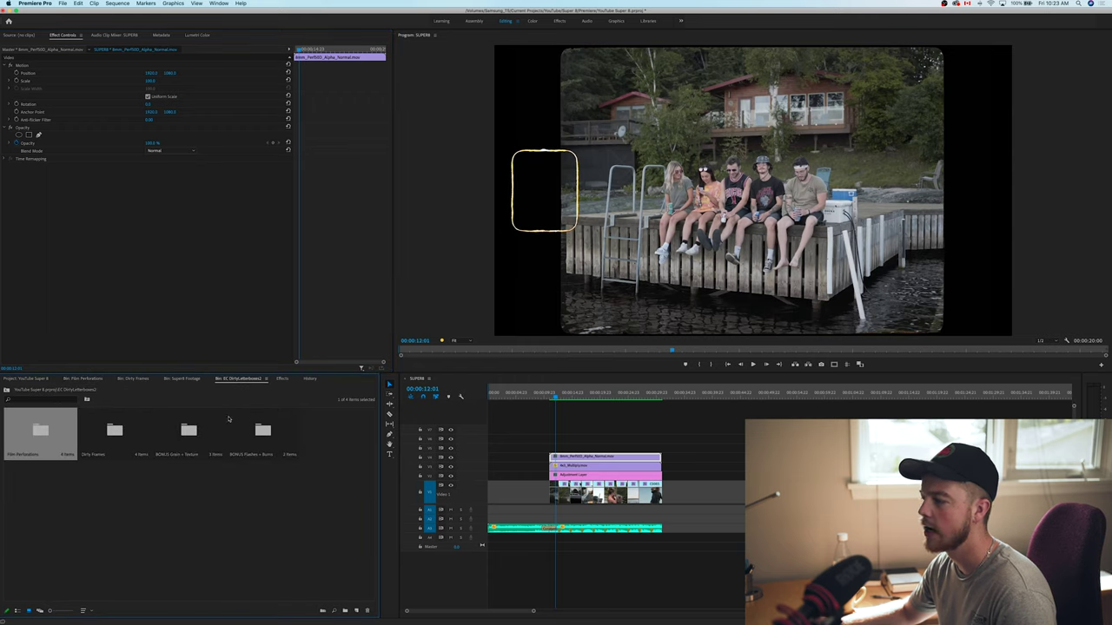
pyautogui.doubleClick(201, 439)
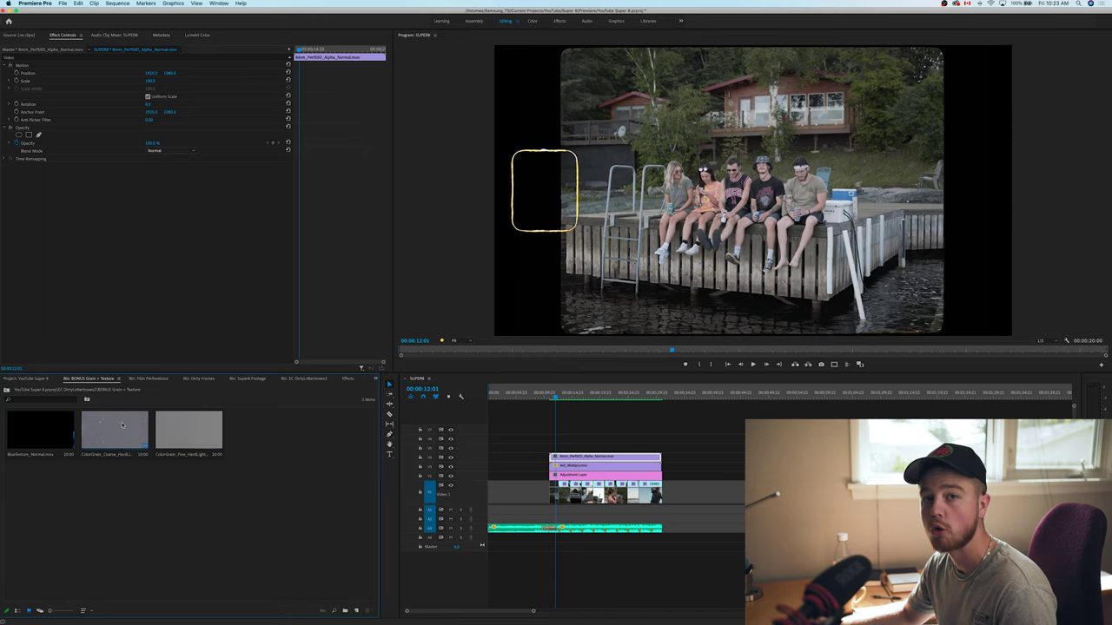
pyautogui.moveTo(121, 425); pyautogui.dragTo(553, 449)
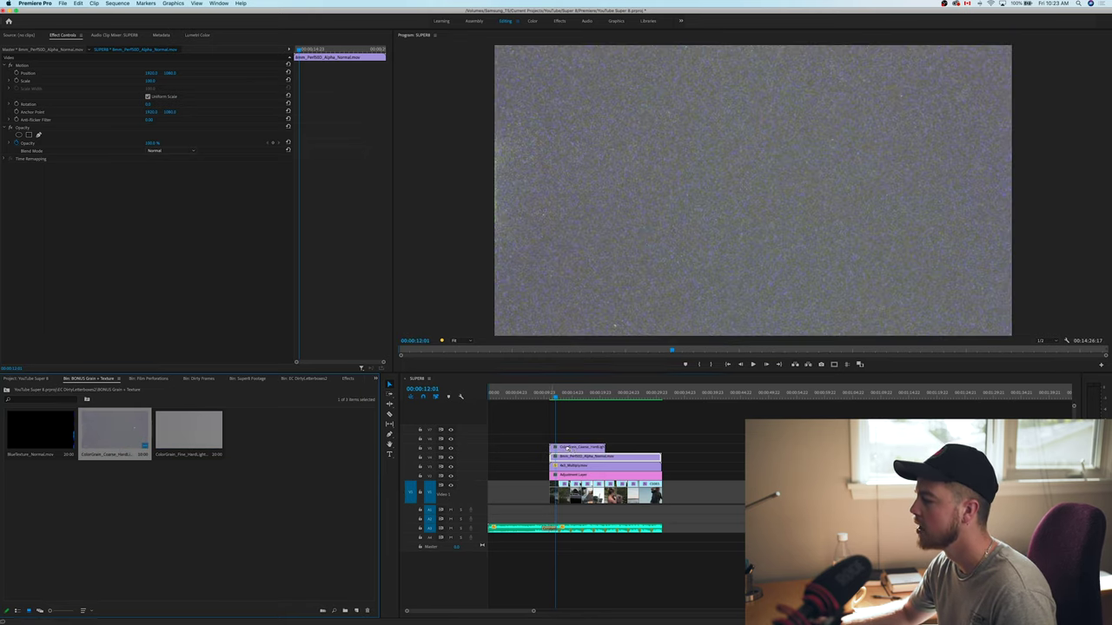
pyautogui.click(567, 448)
pyautogui.click(193, 152)
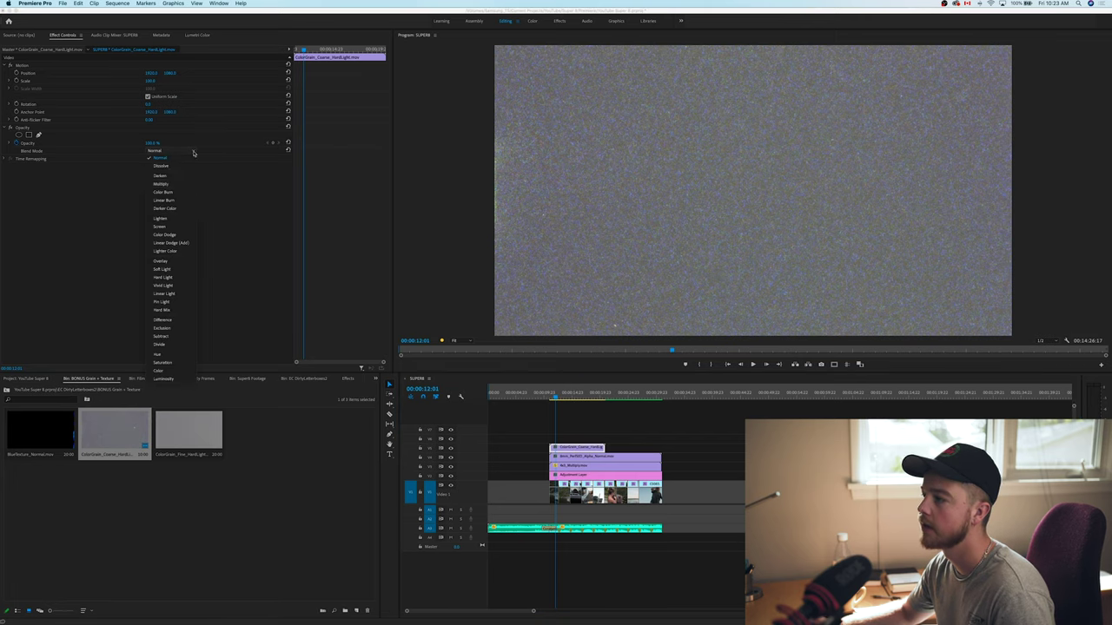
pyautogui.click(175, 260)
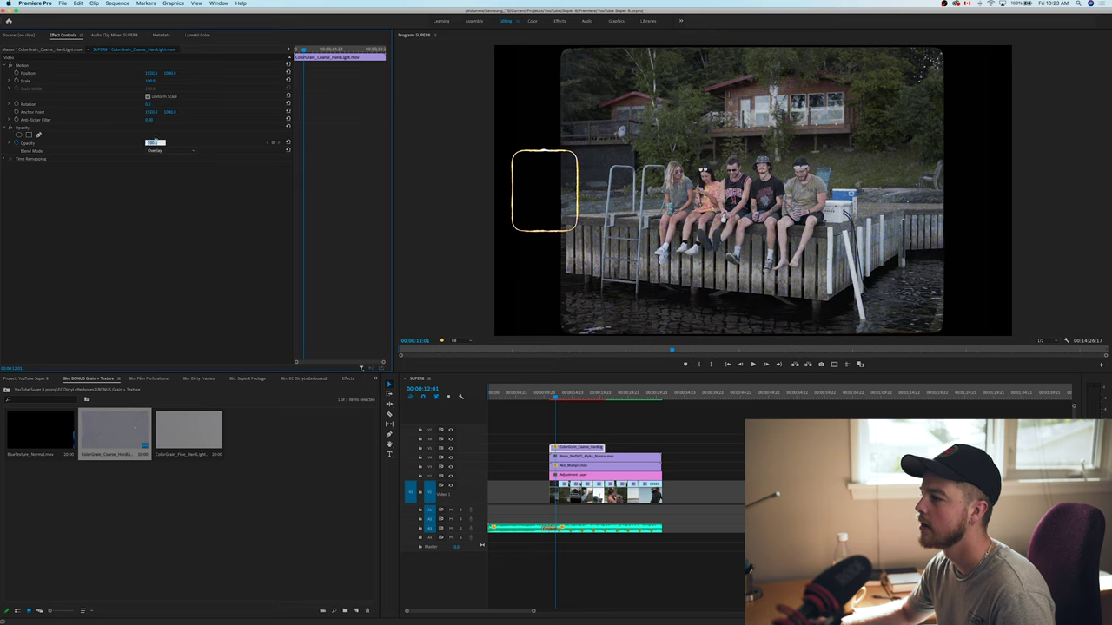
pyautogui.press('Return')
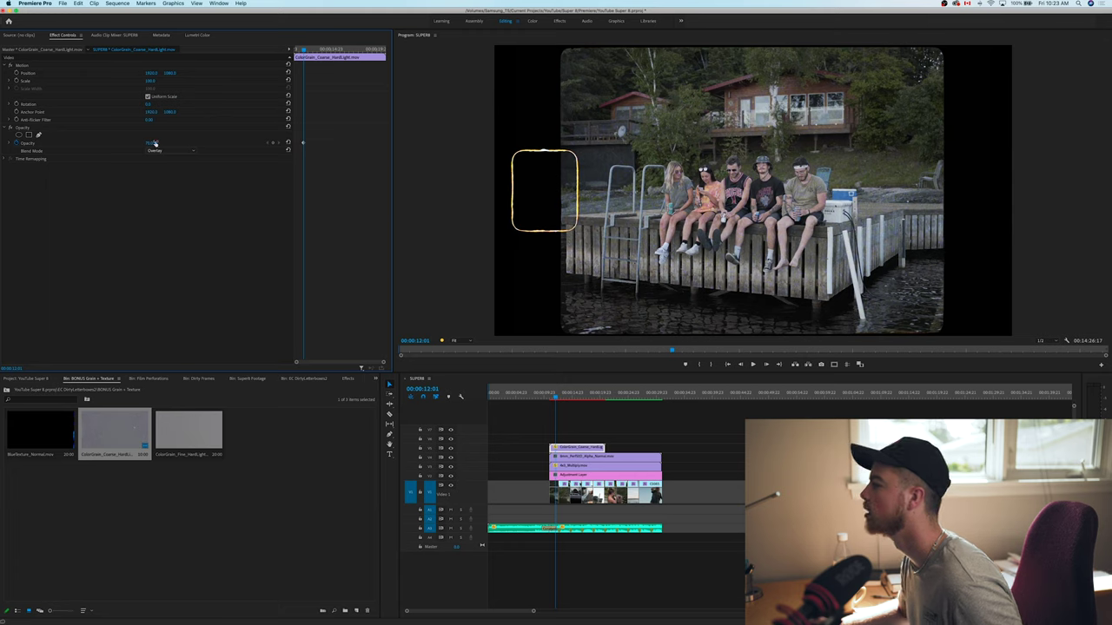
pyautogui.press('space')
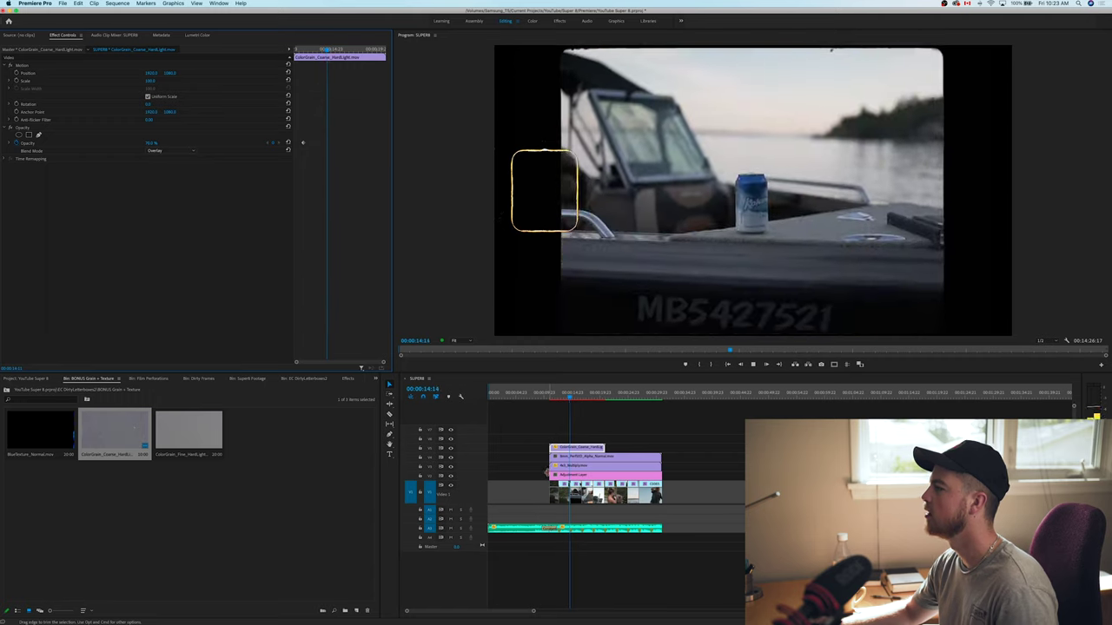
# Stop playback, stretch the grain overlay further along the sequence, and select the first clip C0003
pyautogui.press('space')
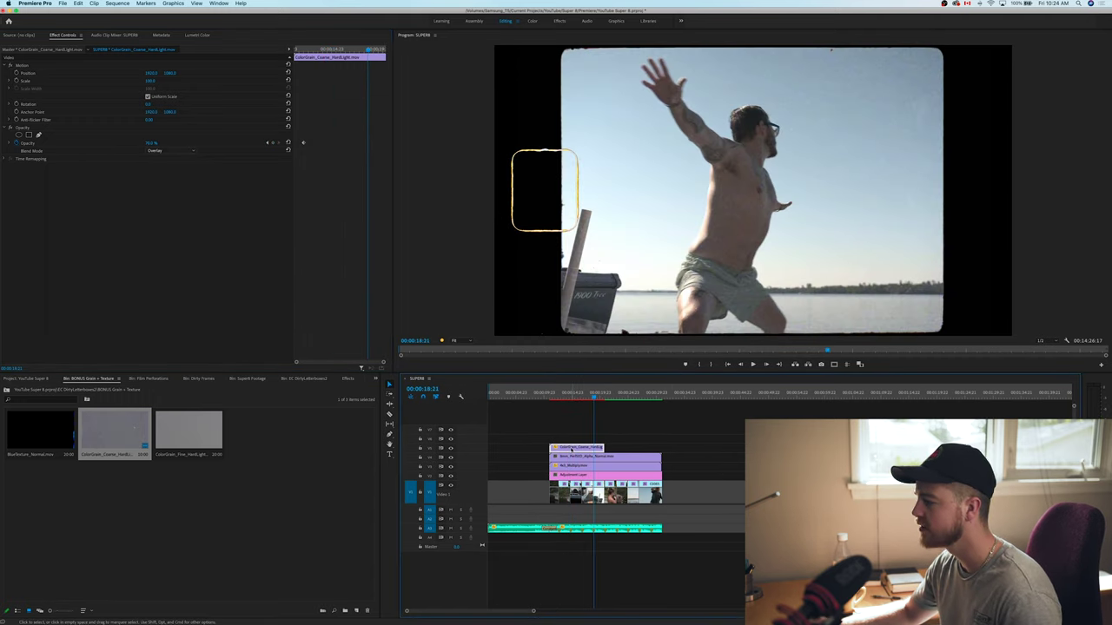
pyautogui.moveTo(569, 447); pyautogui.dragTo(678, 450)
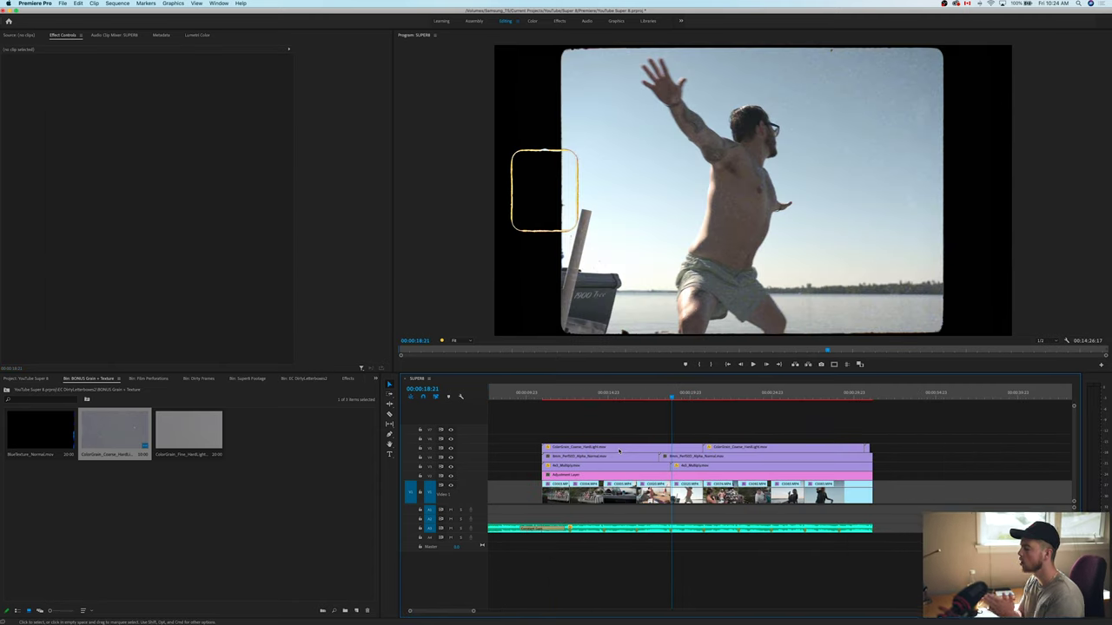
pyautogui.click(578, 396)
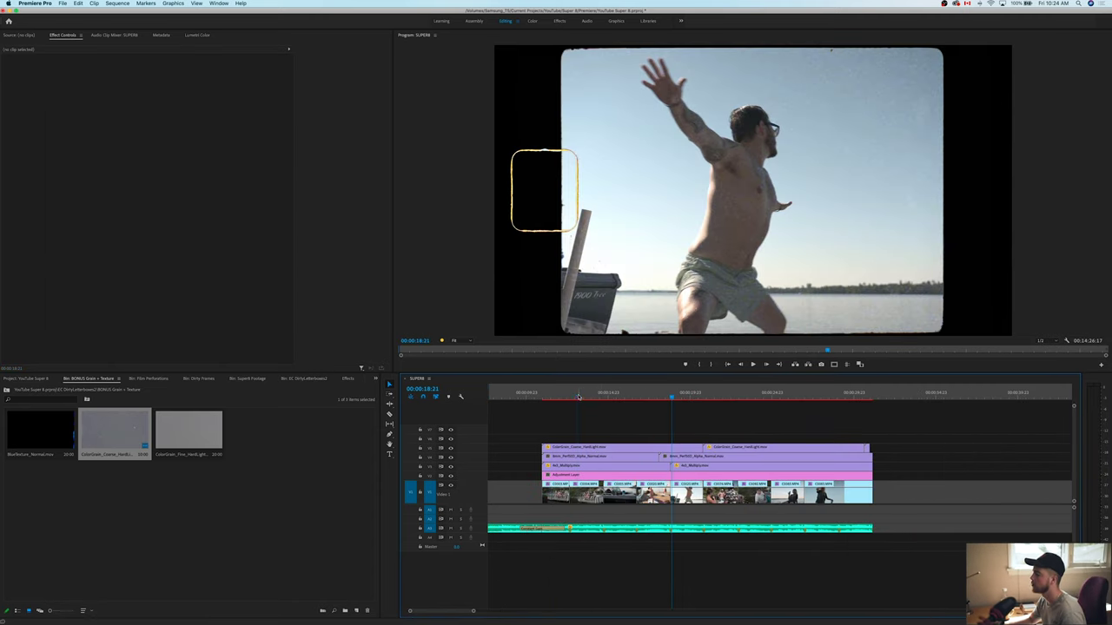
pyautogui.click(564, 398)
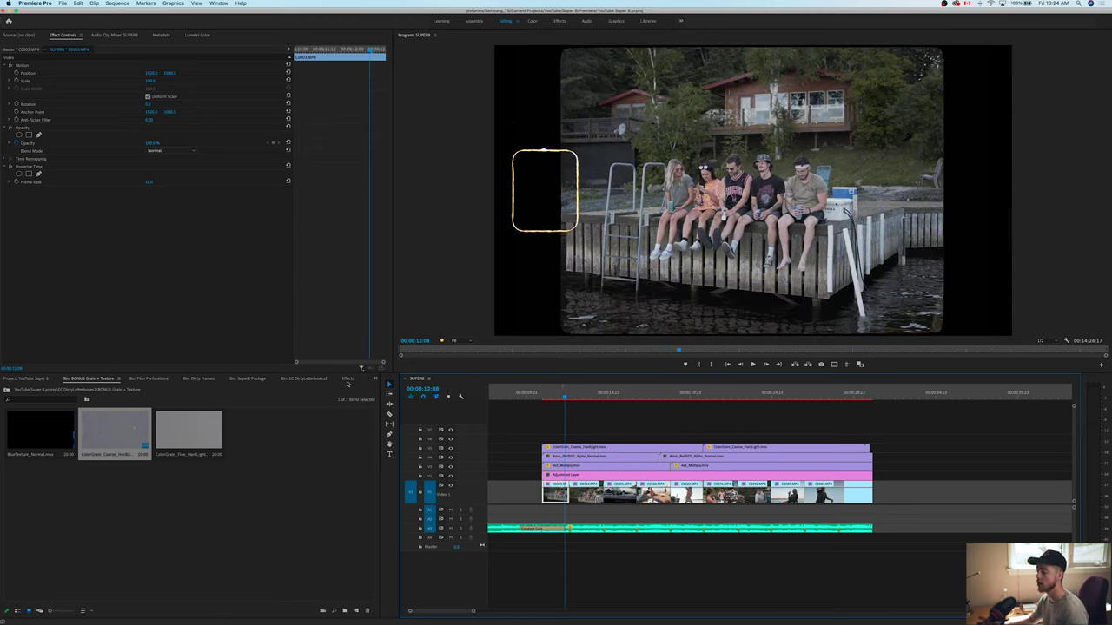
# Search the effects for 'pos' and apply Posterize Time to the first footage clip
pyautogui.click(347, 380)
pyautogui.doubleClick(46, 387)
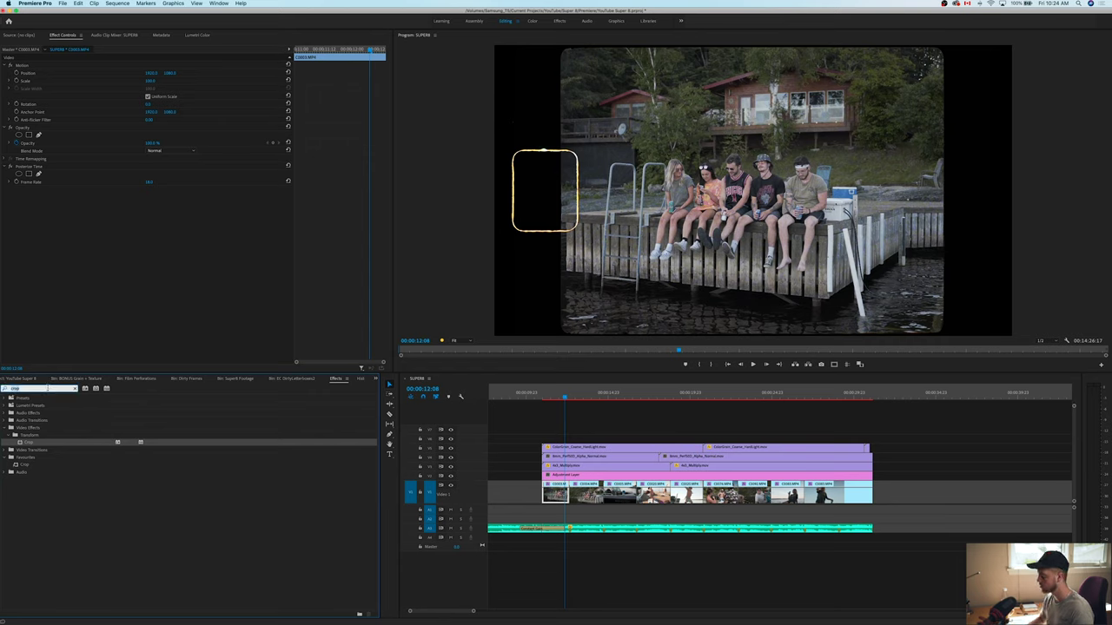
pyautogui.press('BackSpace')
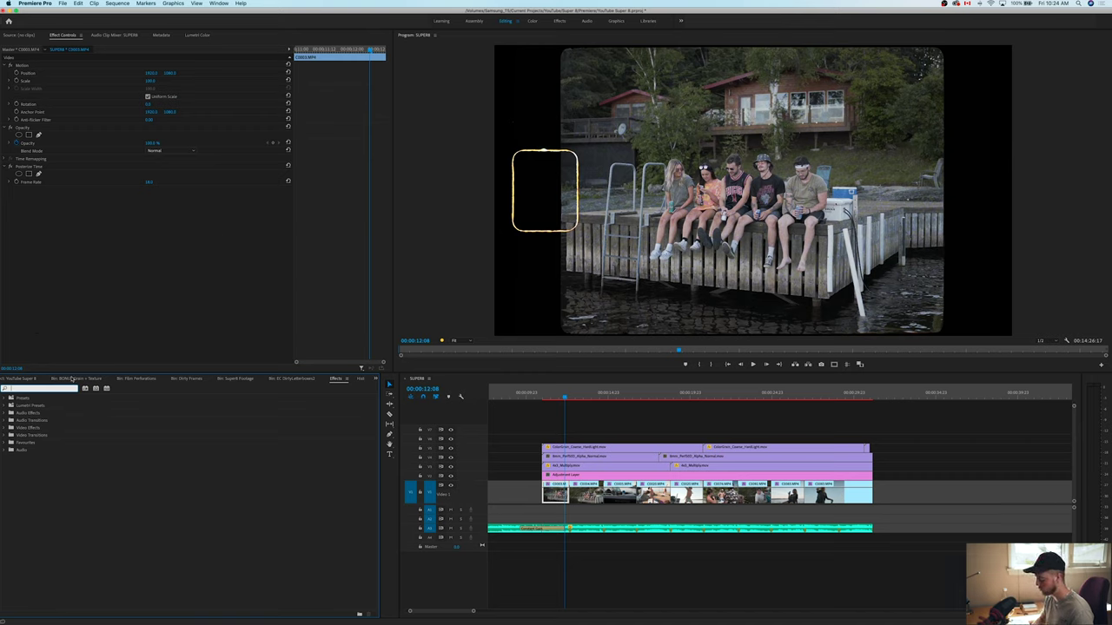
pyautogui.write('pos')
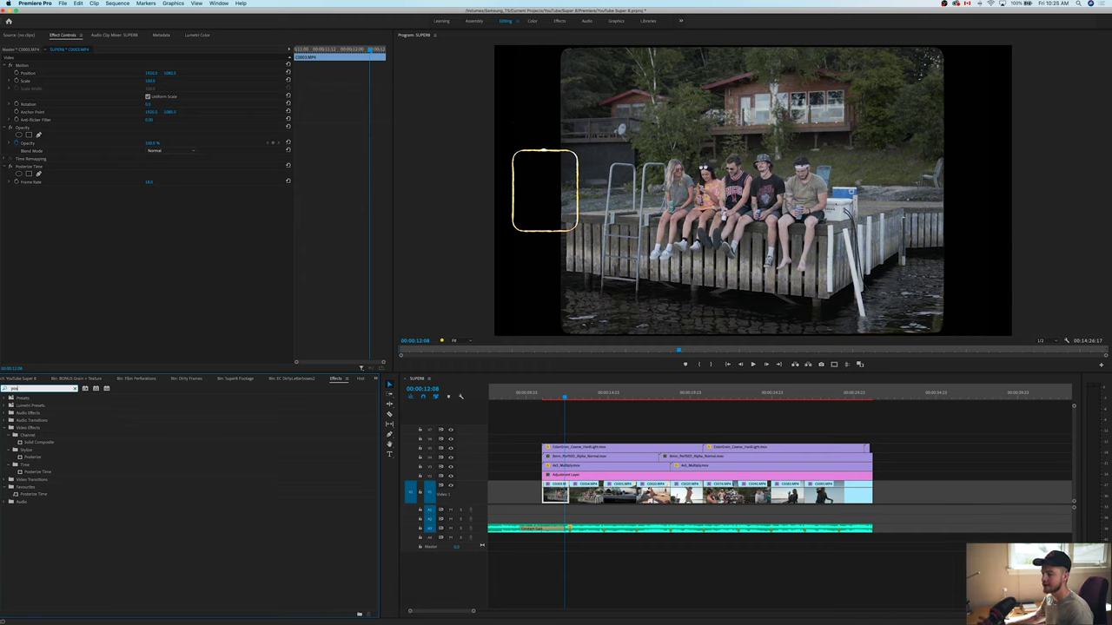
pyautogui.moveTo(42, 469); pyautogui.dragTo(556, 494)
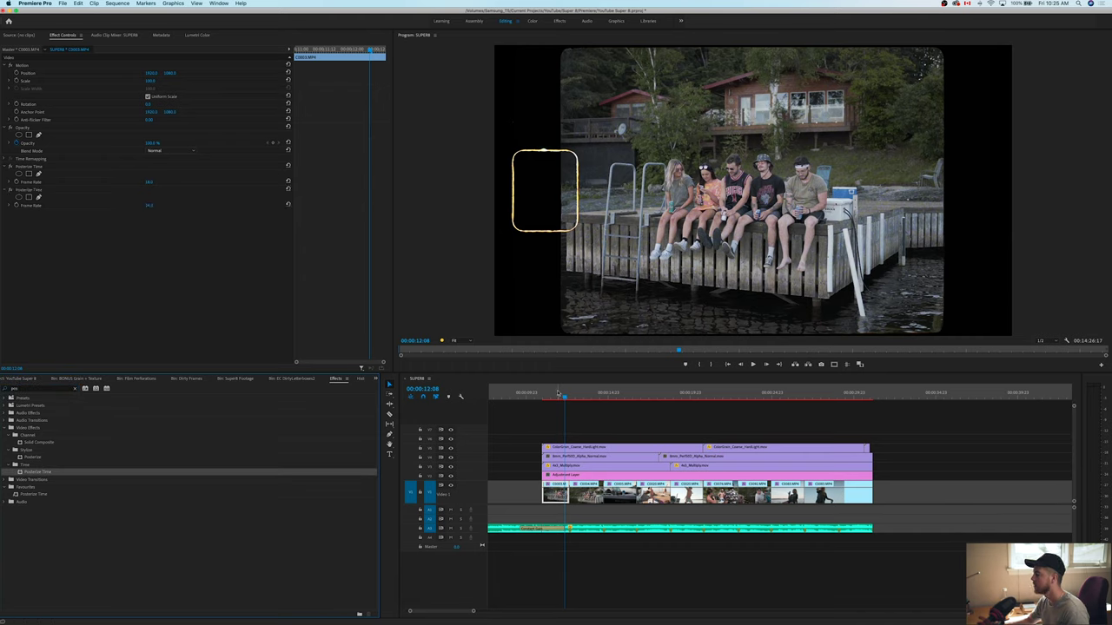
pyautogui.click(556, 395)
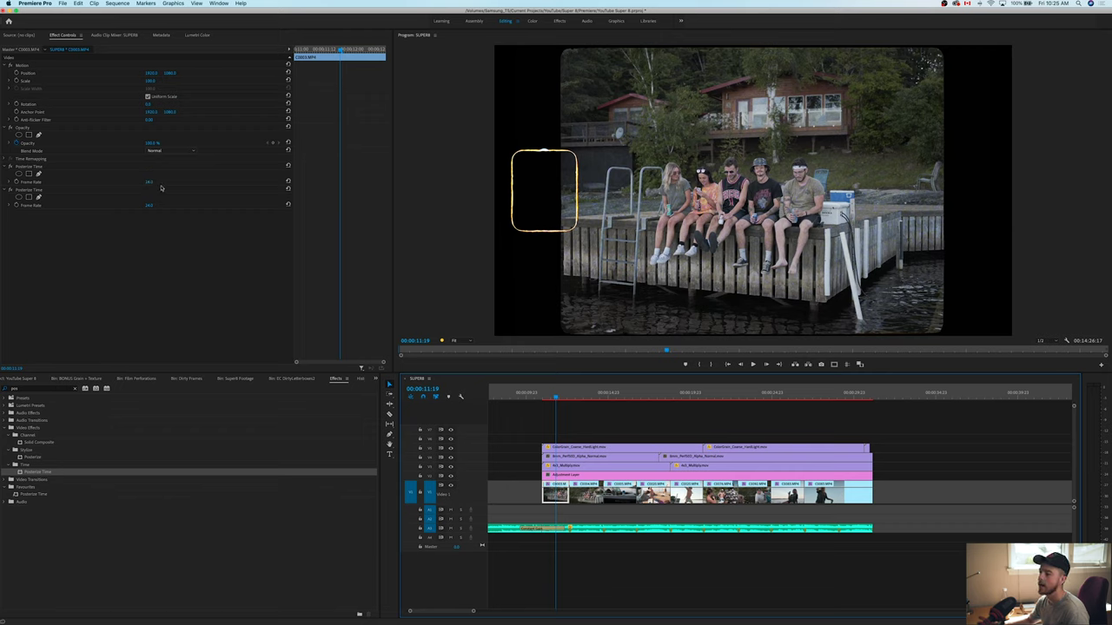
# Clear the duplicate Posterize Time, set Frame Rate to 12, and preview the sequence
pyautogui.rightClick(19, 170)
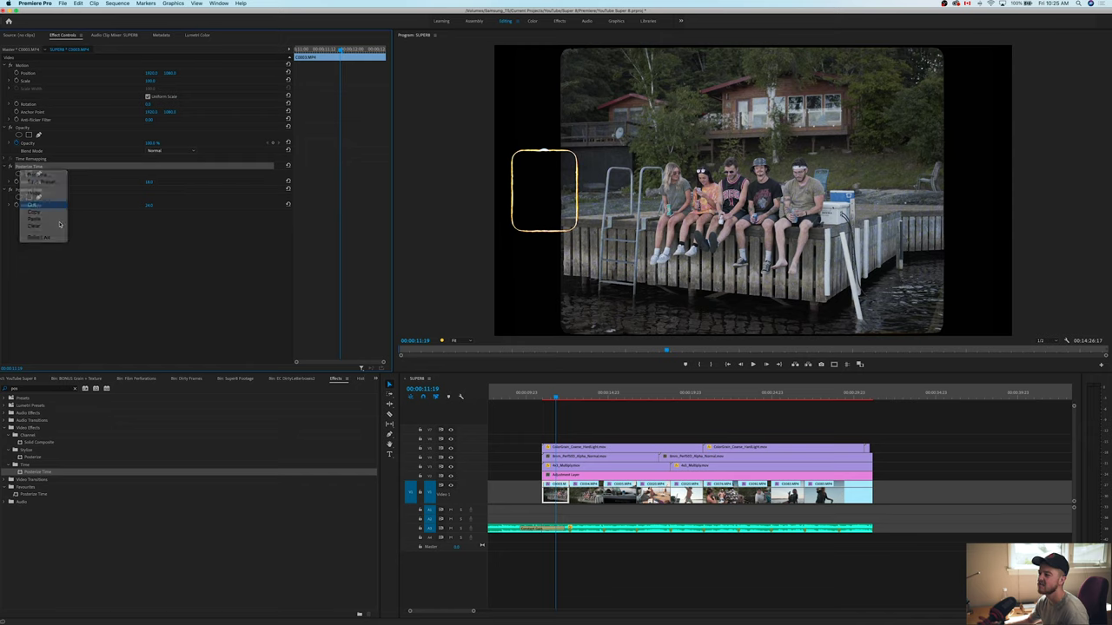
pyautogui.click(33, 204)
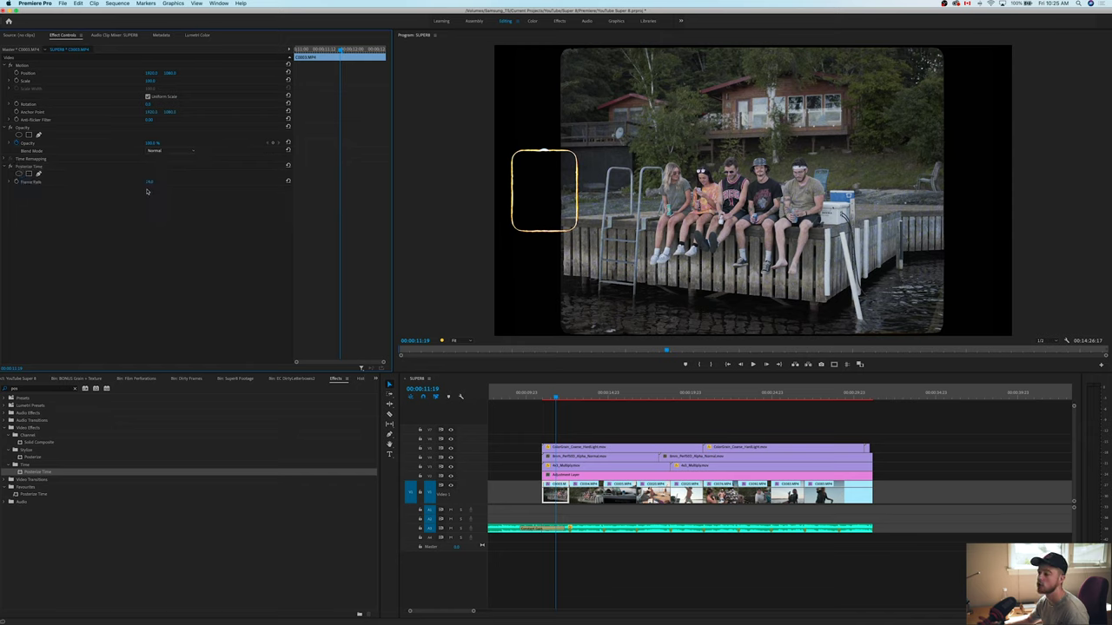
pyautogui.click(149, 181)
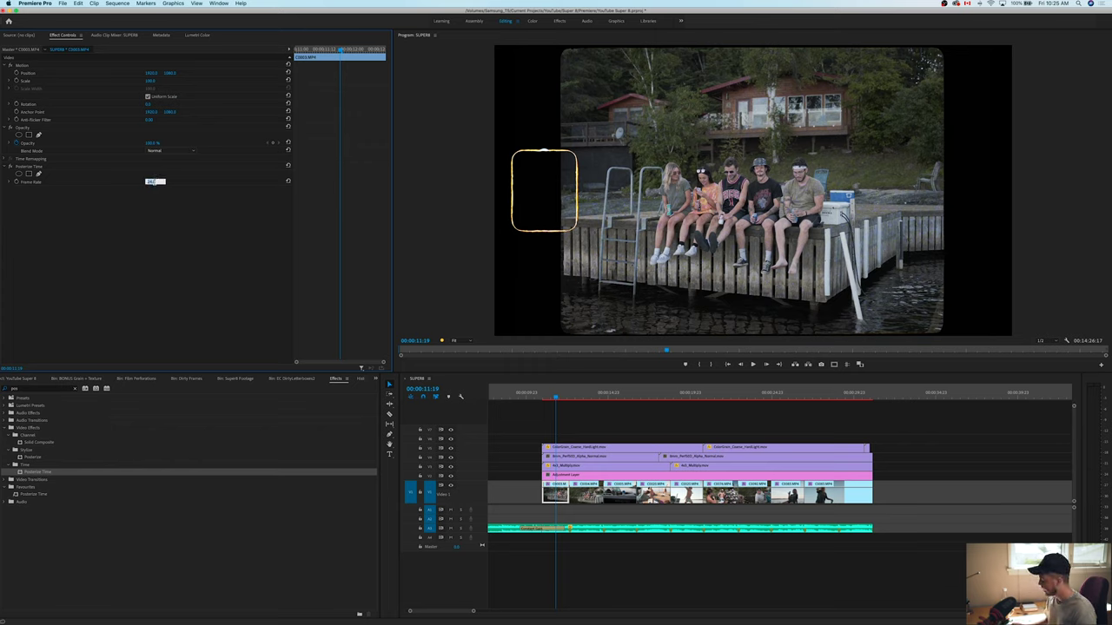
pyautogui.write('12')
pyautogui.press('Return')
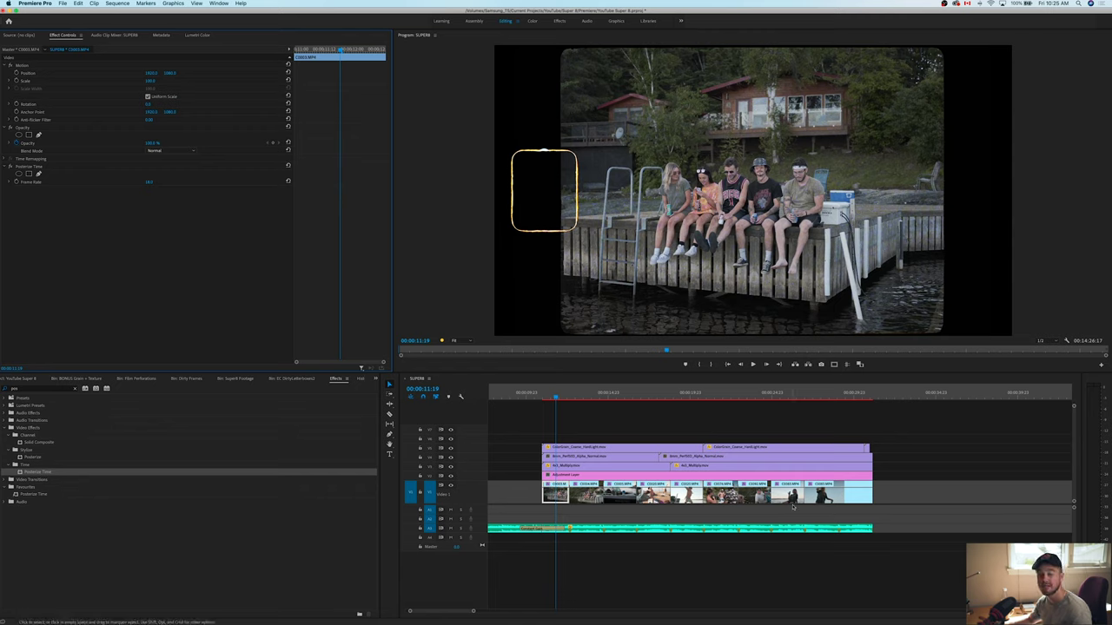
pyautogui.press('space')
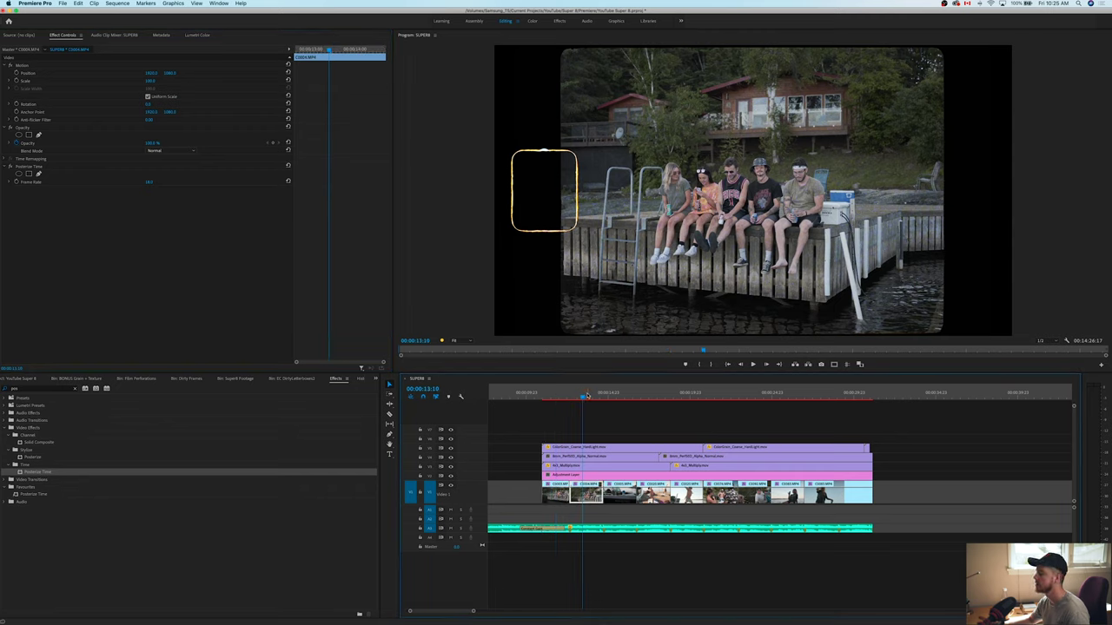
pyautogui.moveTo(619, 397); pyautogui.dragTo(654, 397)
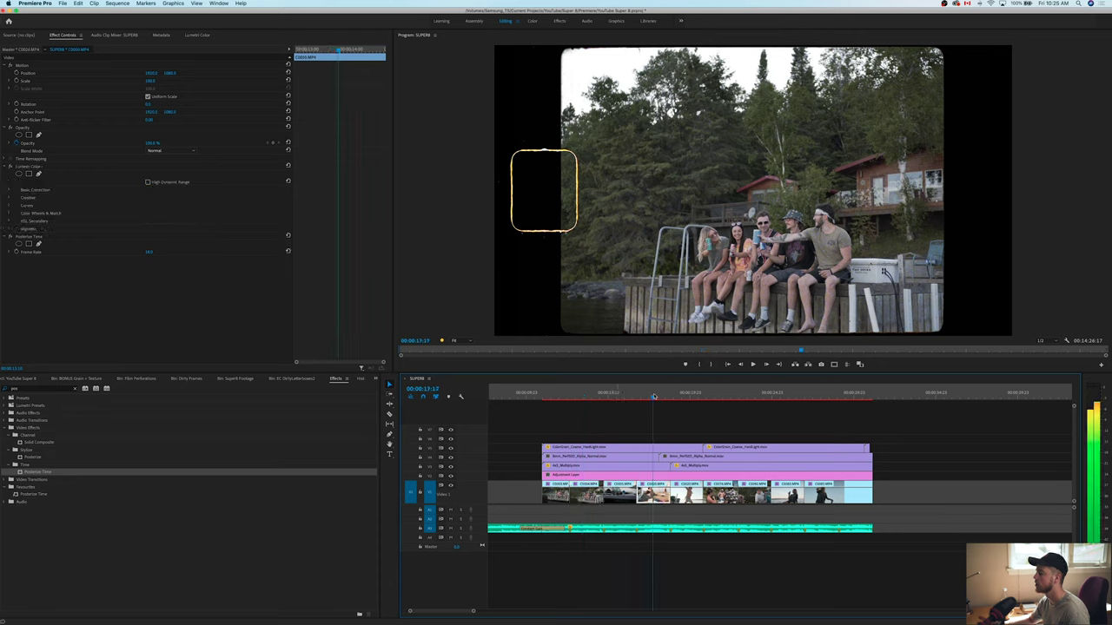
pyautogui.click(564, 397)
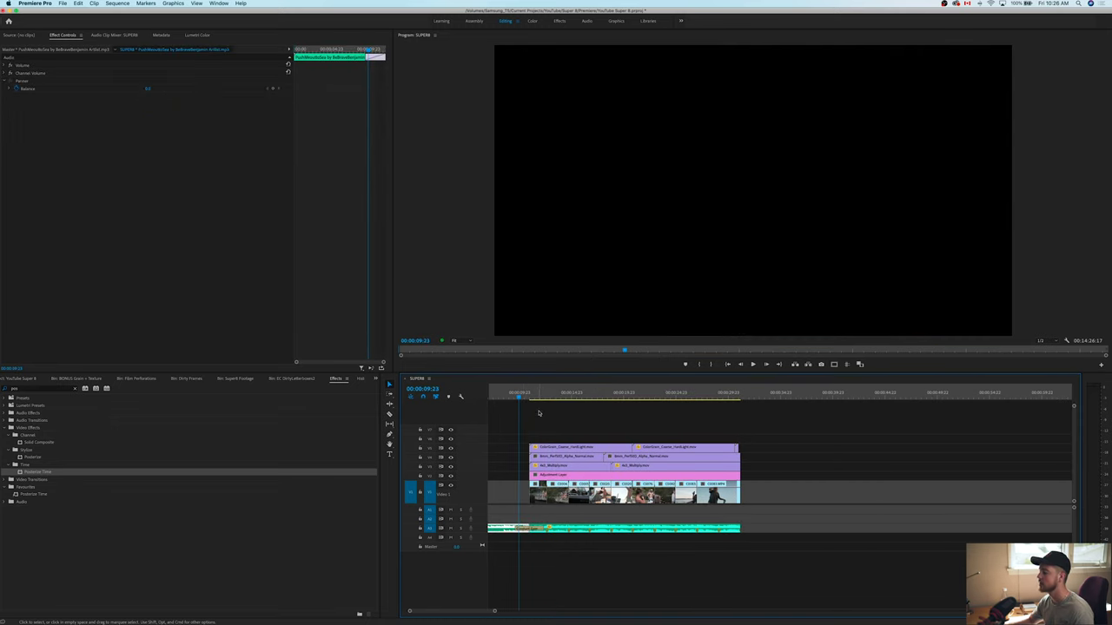
# Select the C0021.MP4 dock clip rather than the adjustment layer and show its Lumetri Color panel
pyautogui.click(535, 396)
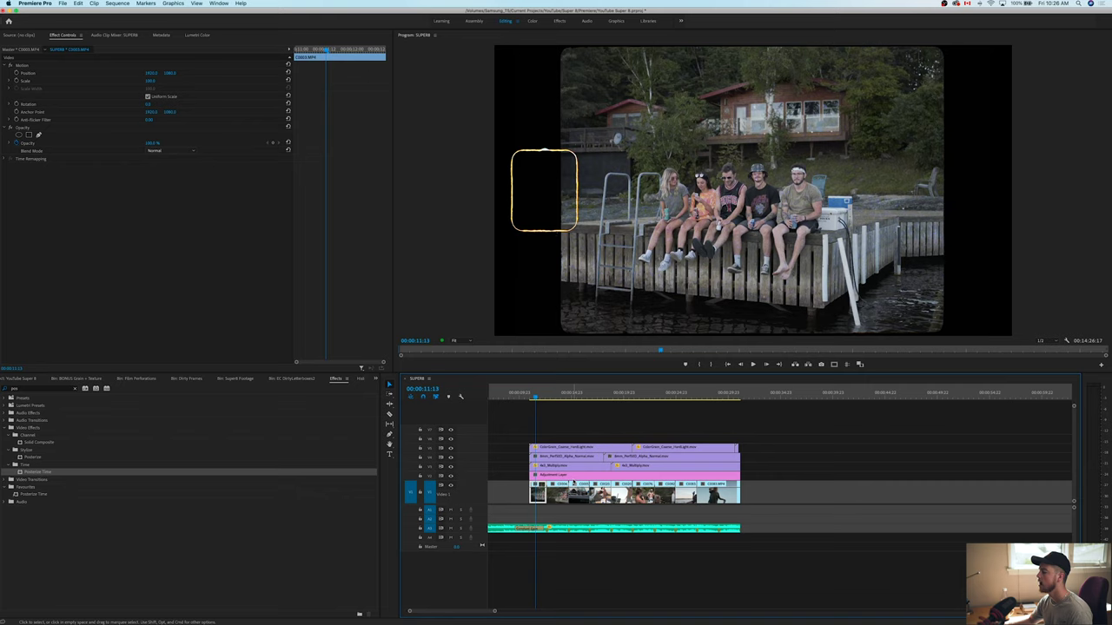
pyautogui.click(572, 480)
pyautogui.press('super+shift+a')
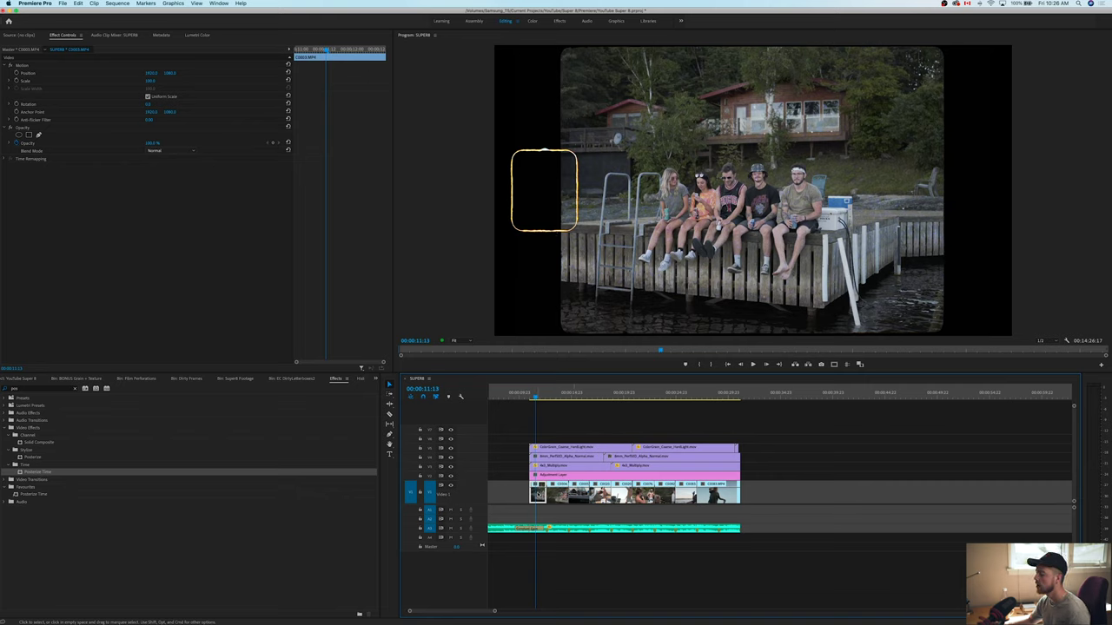
pyautogui.click(582, 478)
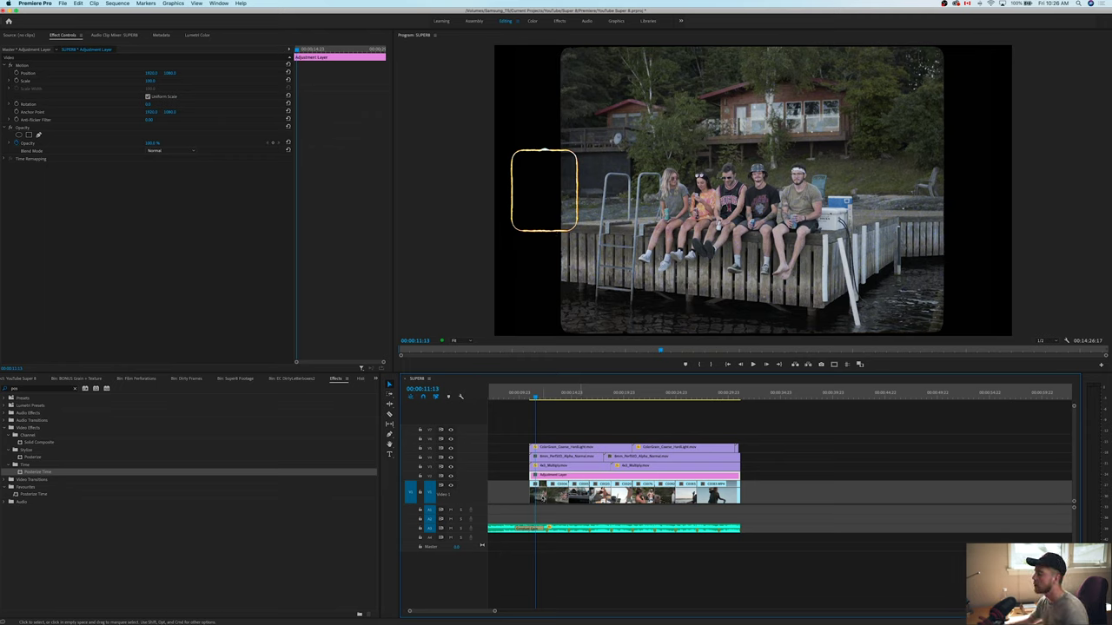
pyautogui.click(545, 496)
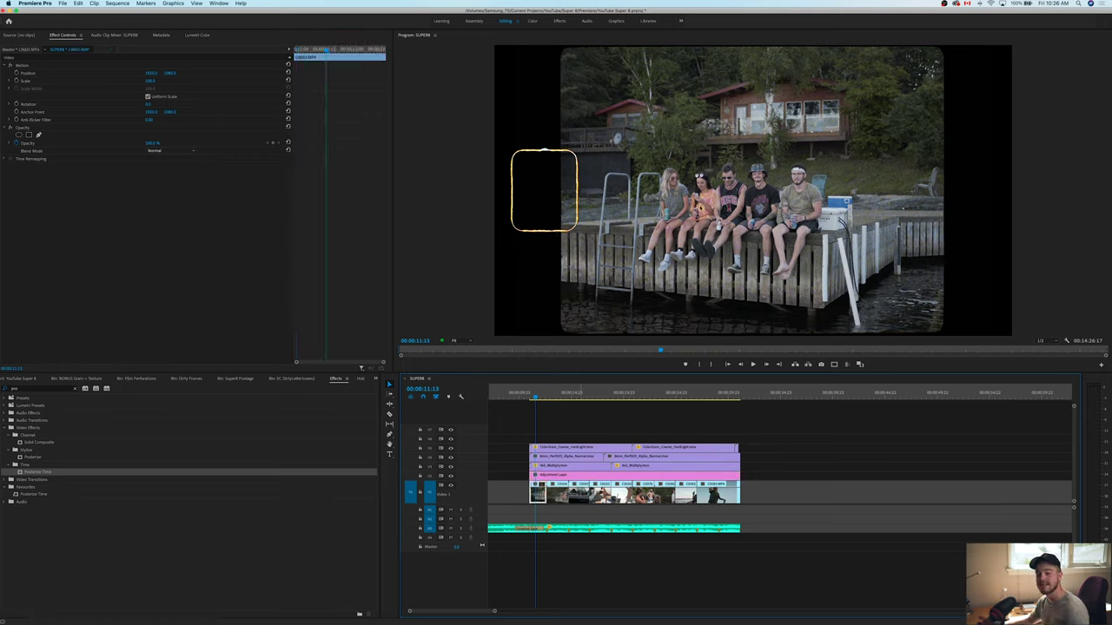
pyautogui.click(198, 36)
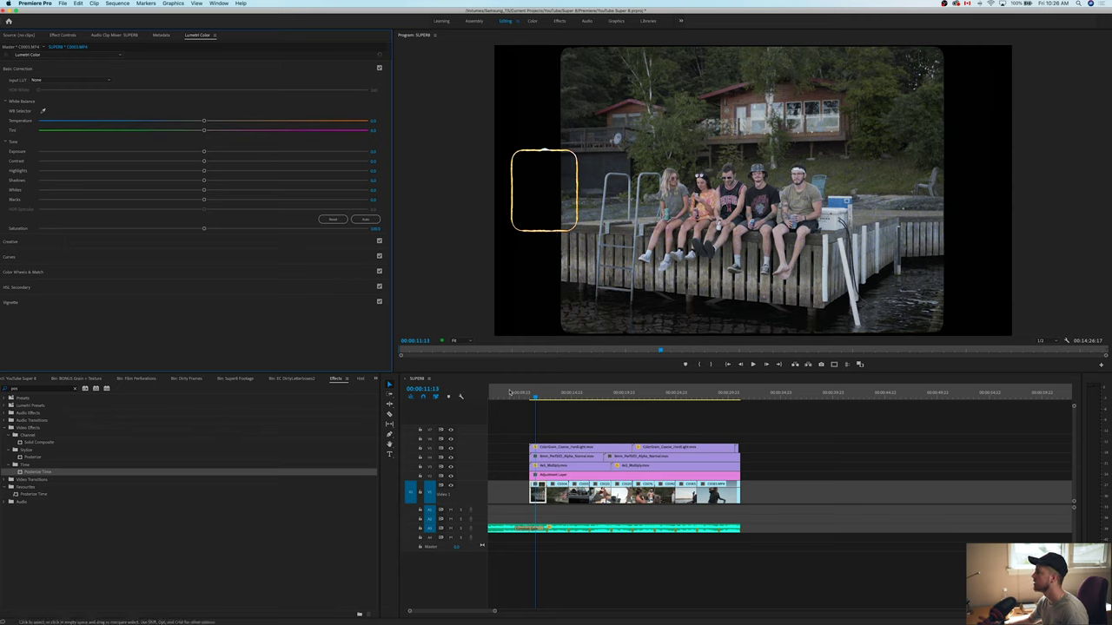
# Lower the Basic Correction Highlights on the dock yoga shot
pyautogui.click(551, 396)
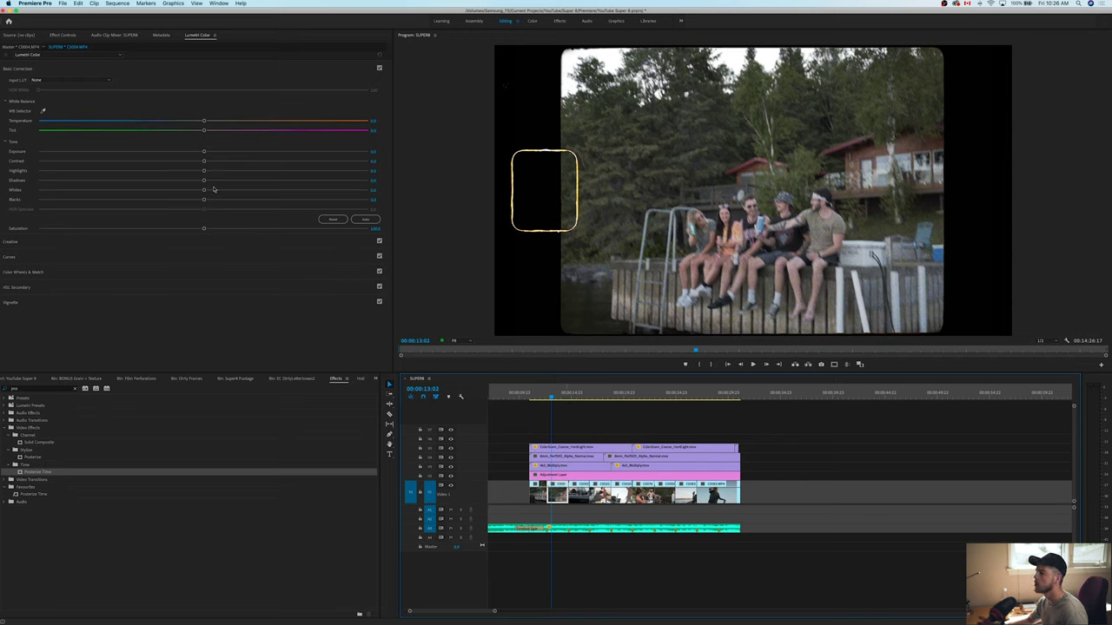
pyautogui.moveTo(203, 171)
pyautogui.mouseDown()
pyautogui.moveTo(39, 170)
pyautogui.moveTo(194, 183)
pyautogui.moveTo(211, 172)
pyautogui.mouseUp()
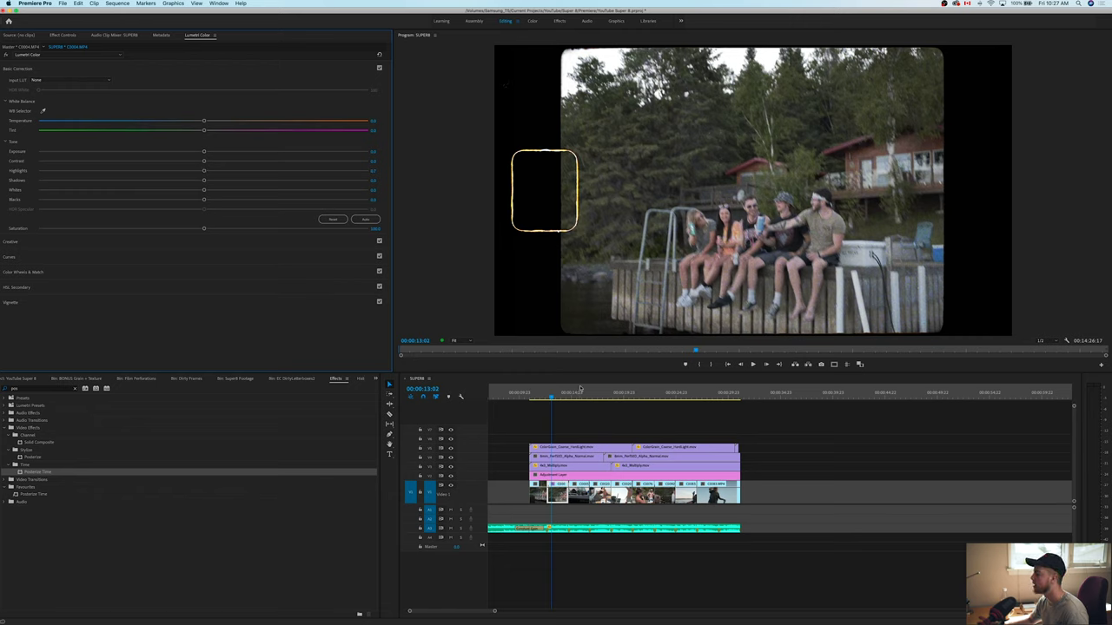
pyautogui.press('Down')
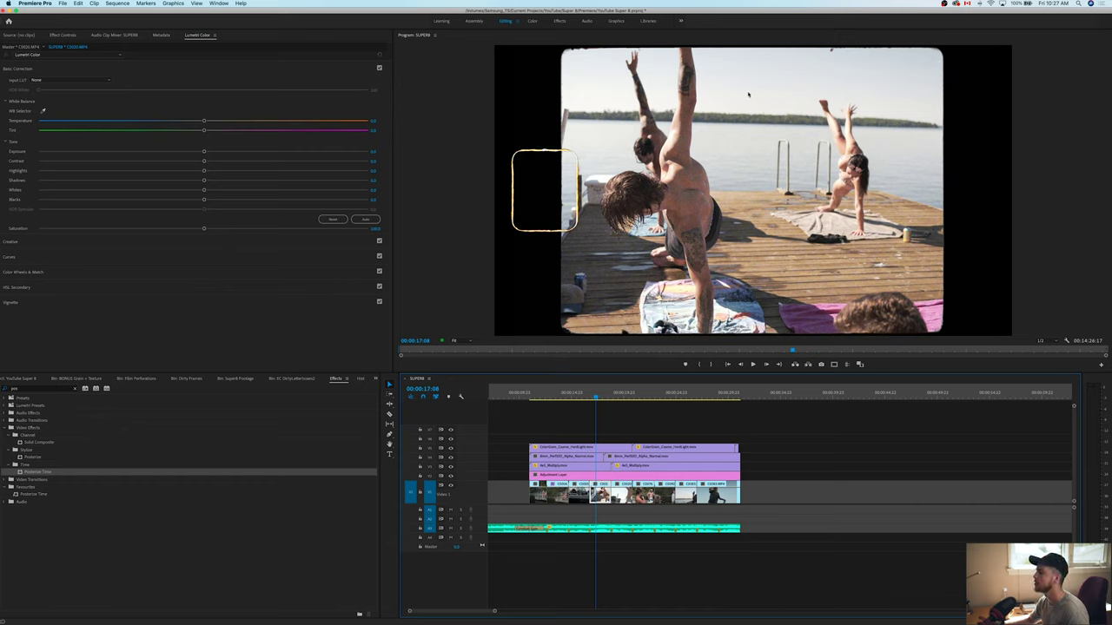
pyautogui.click(204, 172)
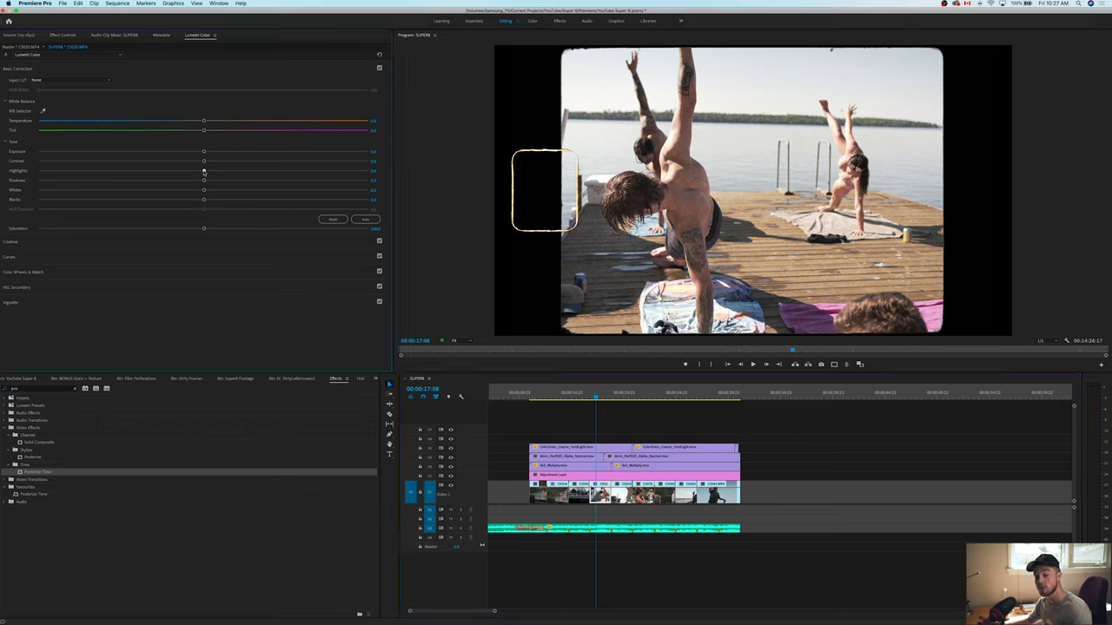
pyautogui.moveTo(204, 171); pyautogui.dragTo(102, 172)
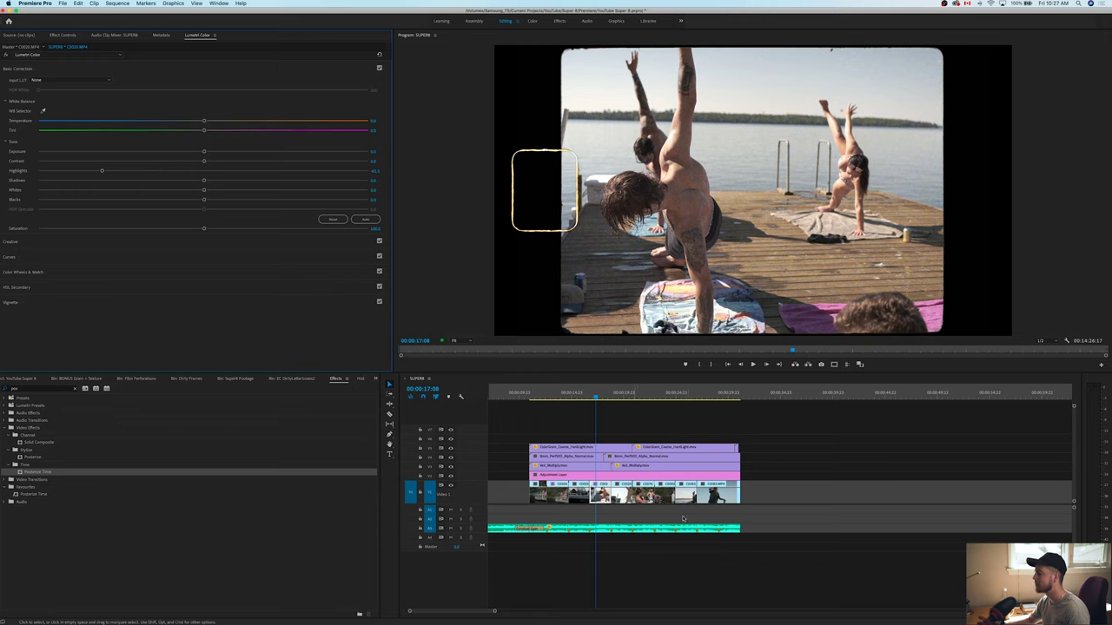
# Lower Highlights on the man-jumping shot to tame its sky, then return to the dock group shot
pyautogui.click(626, 414)
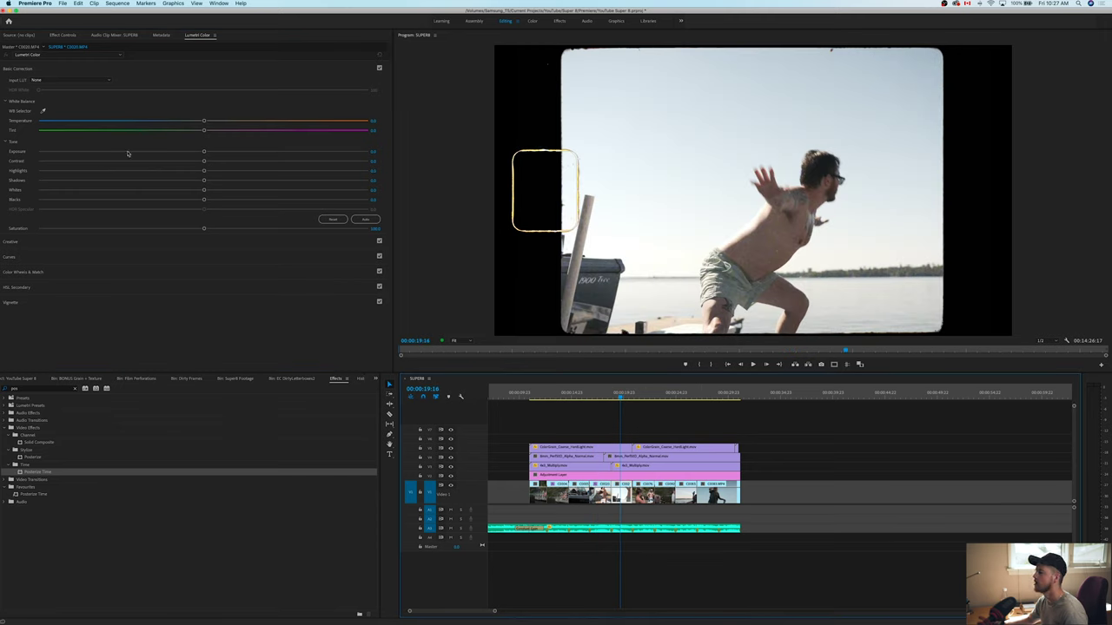
pyautogui.moveTo(203, 170); pyautogui.dragTo(126, 171)
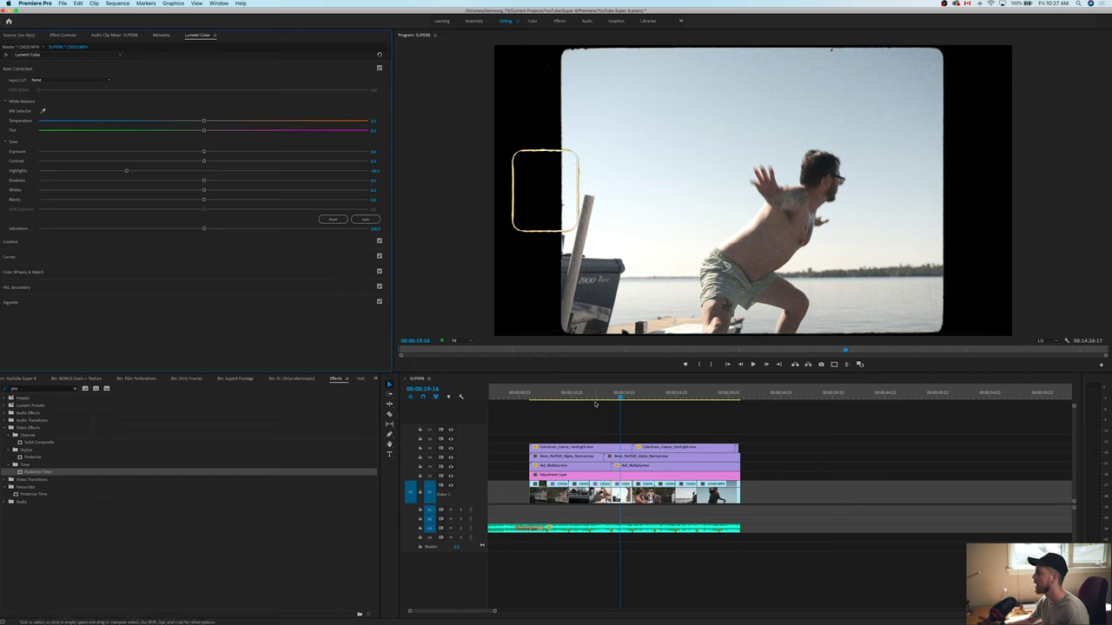
pyautogui.click(635, 395)
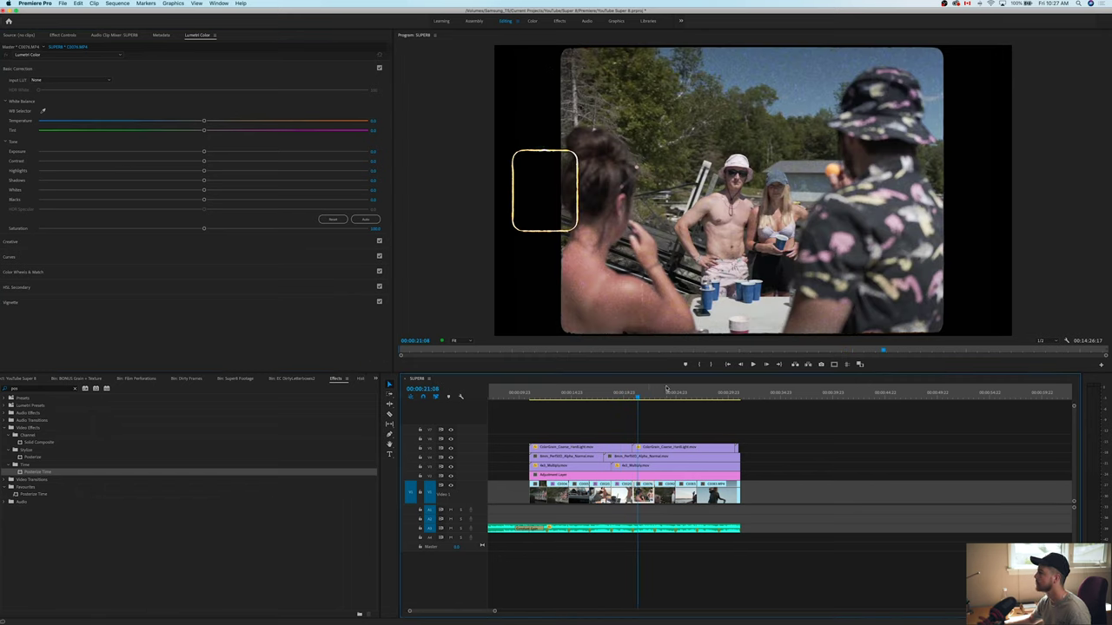
pyautogui.moveTo(667, 395); pyautogui.dragTo(540, 396)
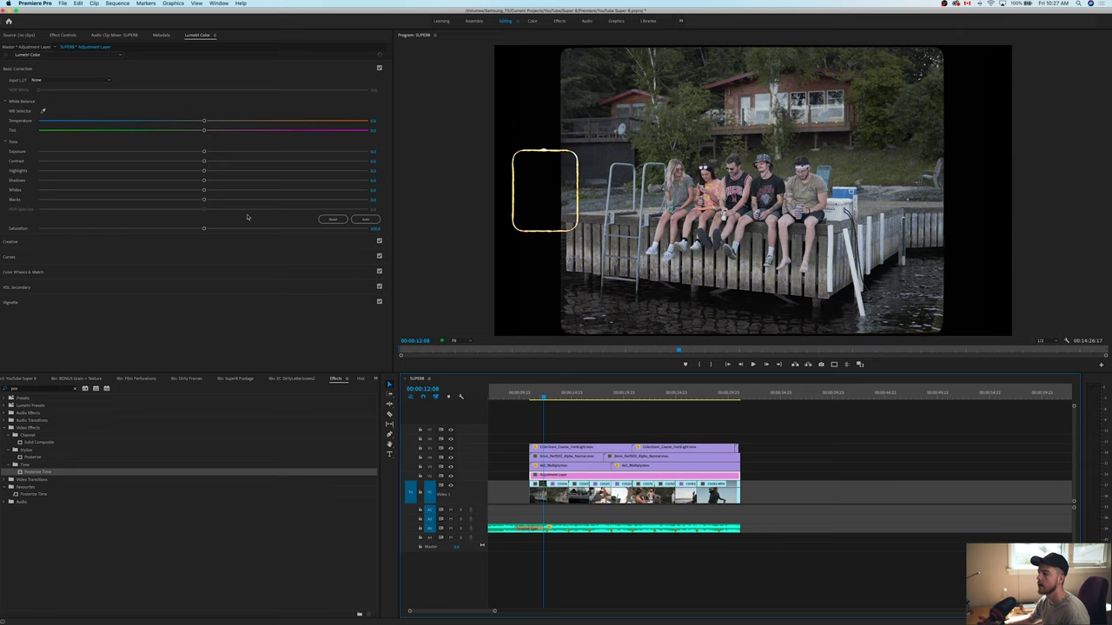
# In Lumetri Creative, test a Faded Film amount, raise Vibrance to about 41, and expand Curves
pyautogui.click(104, 241)
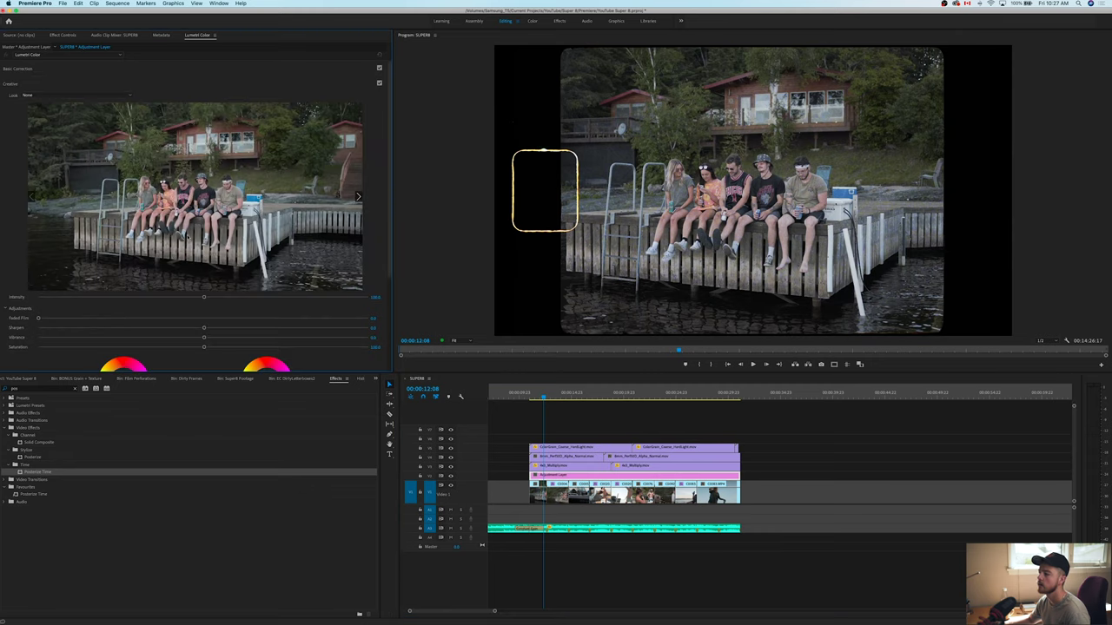
pyautogui.moveTo(38, 319); pyautogui.dragTo(39, 318)
pyautogui.scroll(-2, 140, 298)
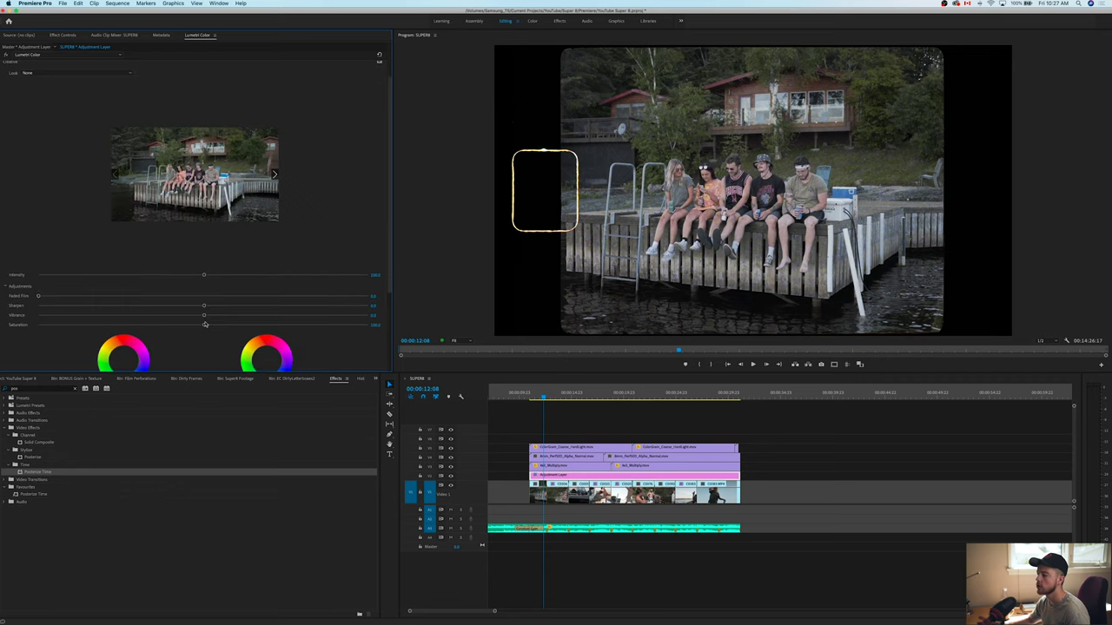
pyautogui.moveTo(204, 319); pyautogui.dragTo(274, 318)
pyautogui.scroll(-6, 210, 292)
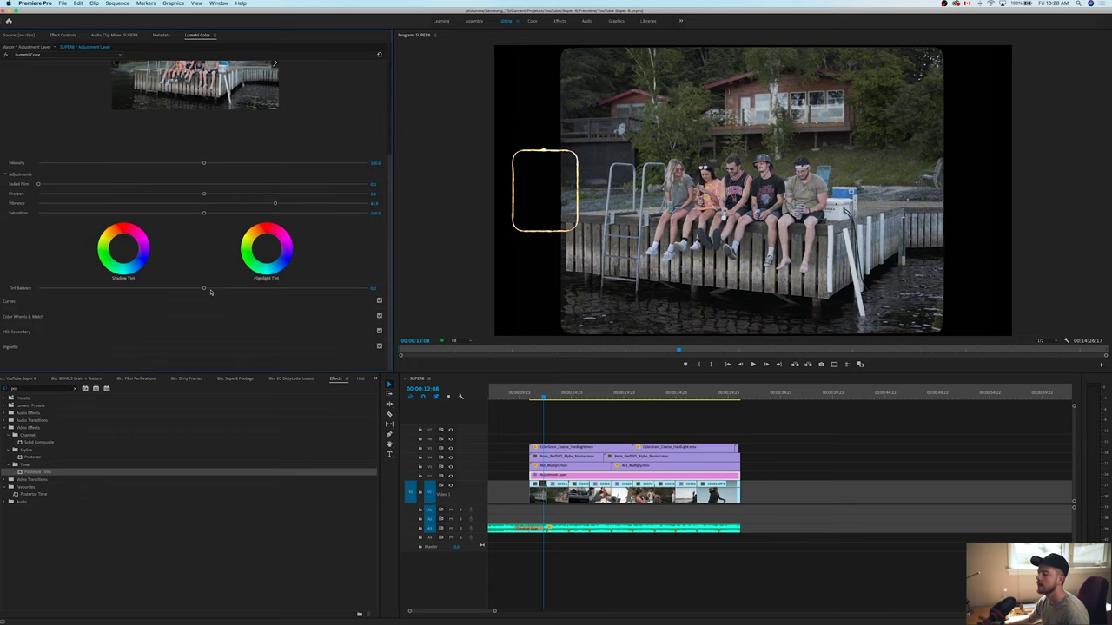
pyautogui.click(131, 303)
# Shape the master RGB curve into an S-curve with a slightly lifted black point
pyautogui.scroll(5, 180, 260)
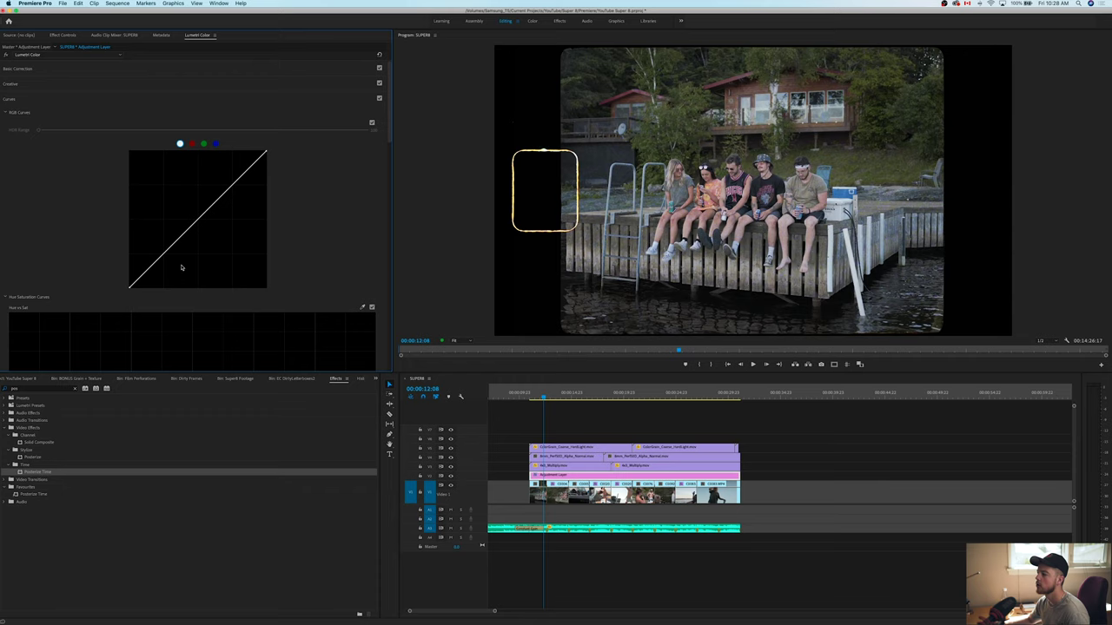
pyautogui.click(162, 255)
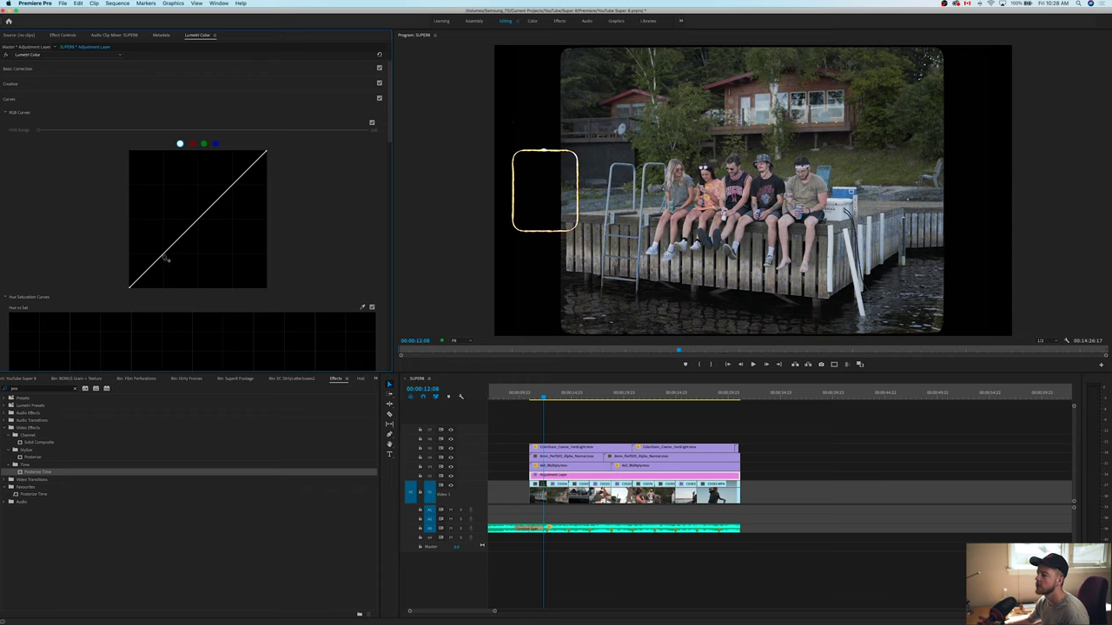
pyautogui.click(234, 186)
pyautogui.moveTo(165, 258); pyautogui.dragTo(167, 255)
pyautogui.moveTo(233, 185); pyautogui.dragTo(230, 184)
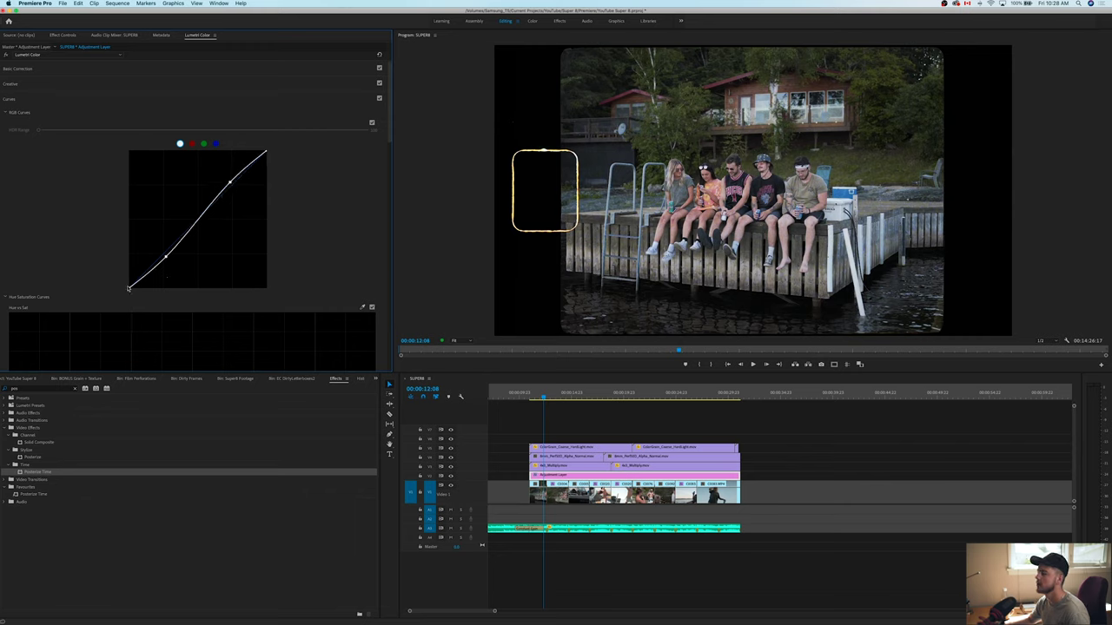
pyautogui.moveTo(130, 290)
pyautogui.mouseDown()
pyautogui.moveTo(127, 274)
pyautogui.moveTo(123, 283)
pyautogui.mouseUp()
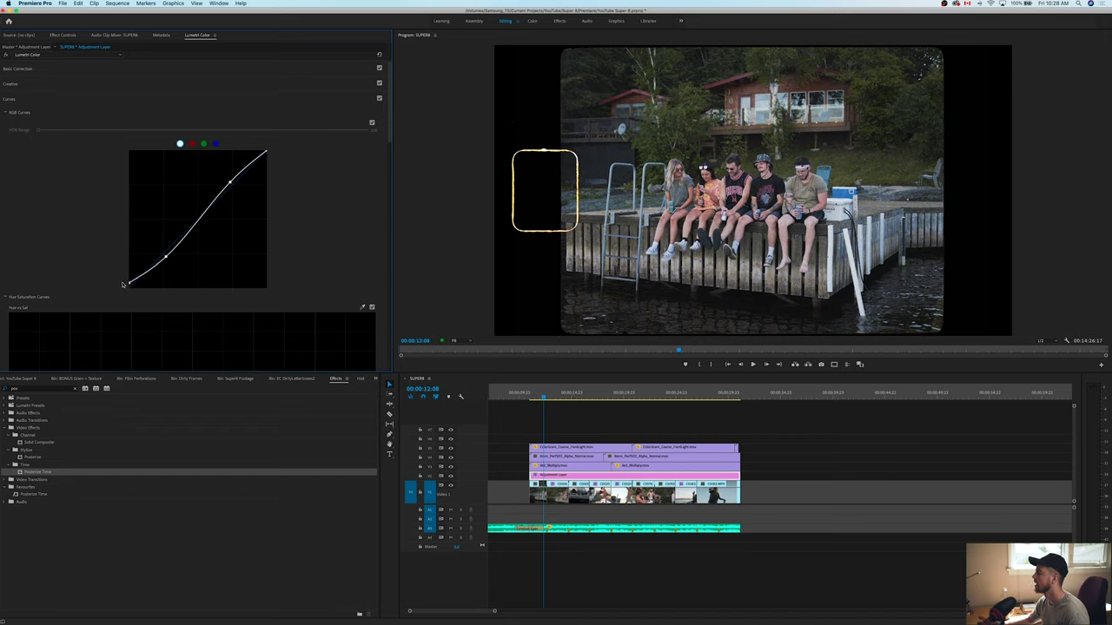
pyautogui.moveTo(122, 284); pyautogui.dragTo(123, 279)
# Pull down both endpoints of the Sat vs Sat curve
pyautogui.scroll(-10, 90, 252)
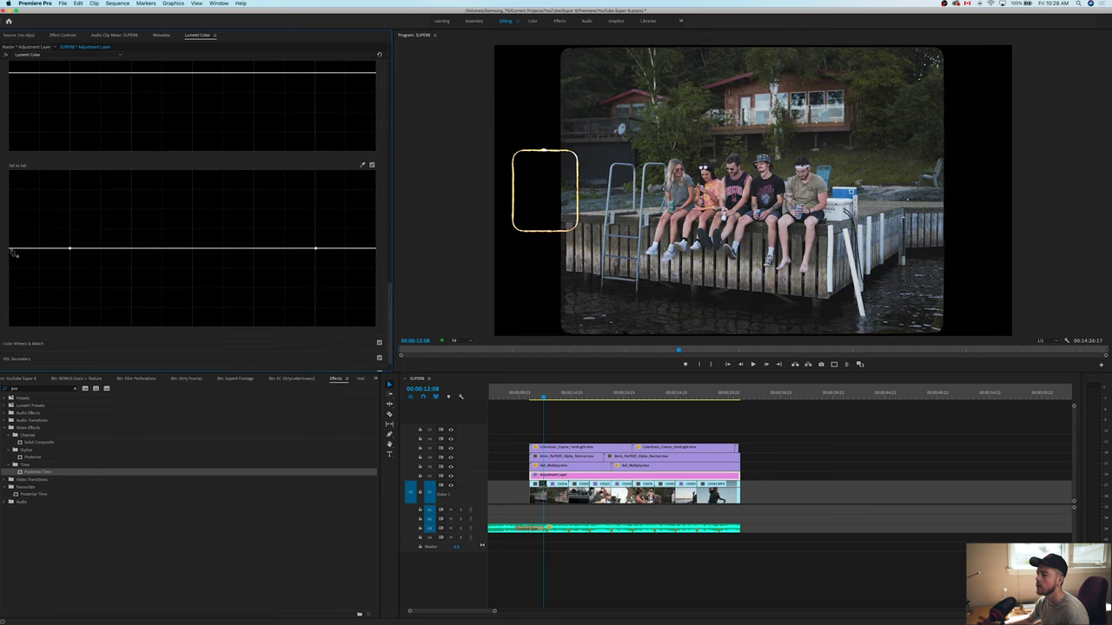
pyautogui.moveTo(13, 253); pyautogui.dragTo(9, 266)
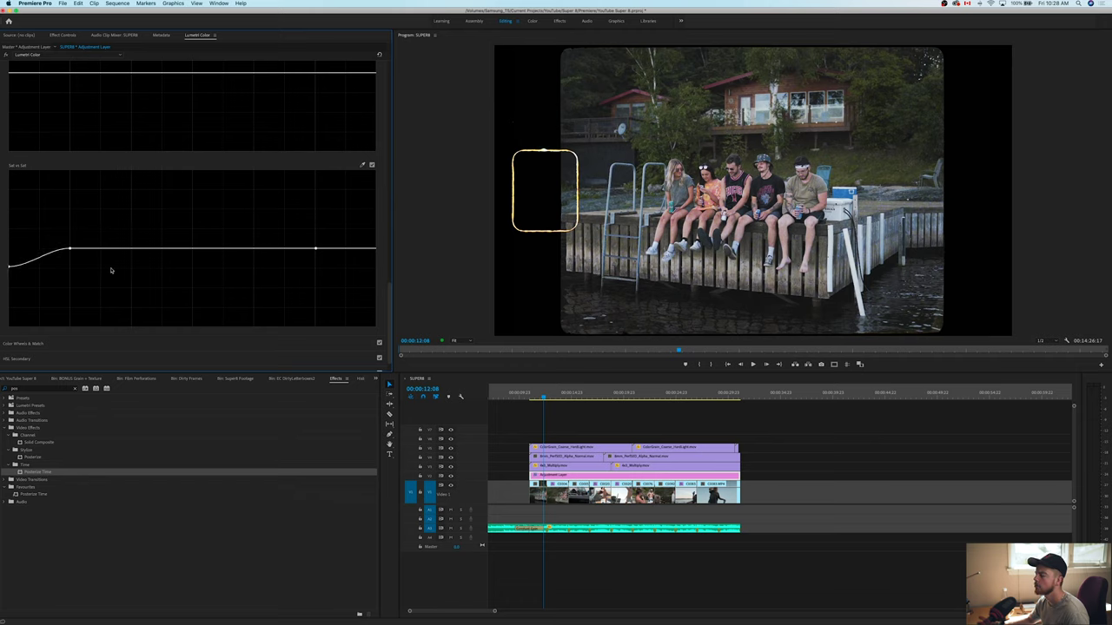
pyautogui.moveTo(377, 252); pyautogui.dragTo(376, 269)
pyautogui.scroll(10, 169, 248)
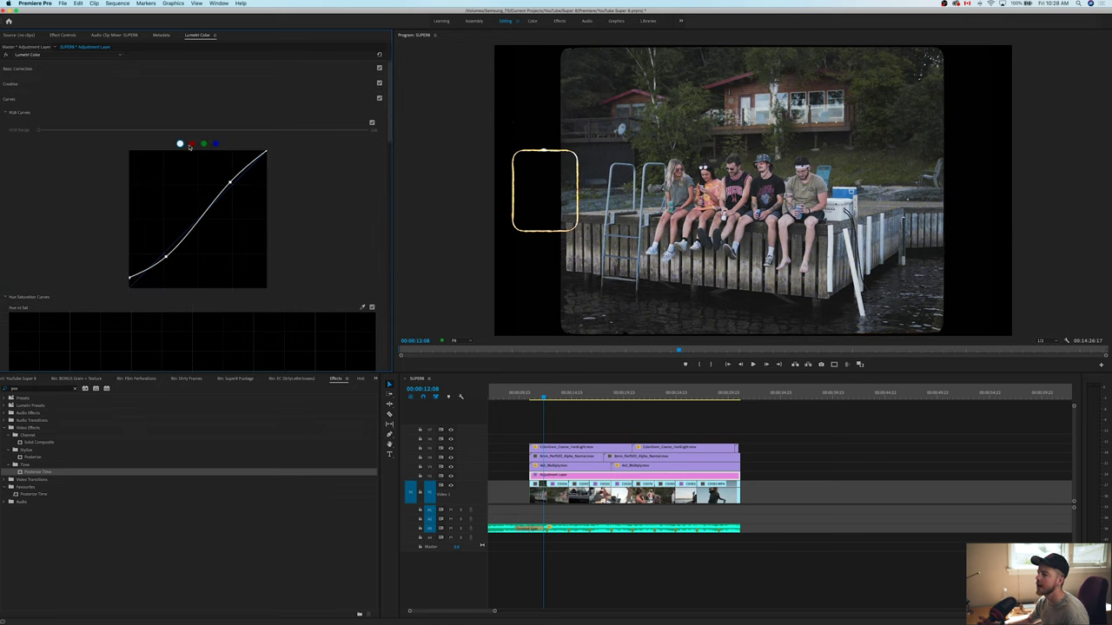
# Lift the red channel curve to warm the image, then slightly nudge the green and blue curves
pyautogui.click(191, 144)
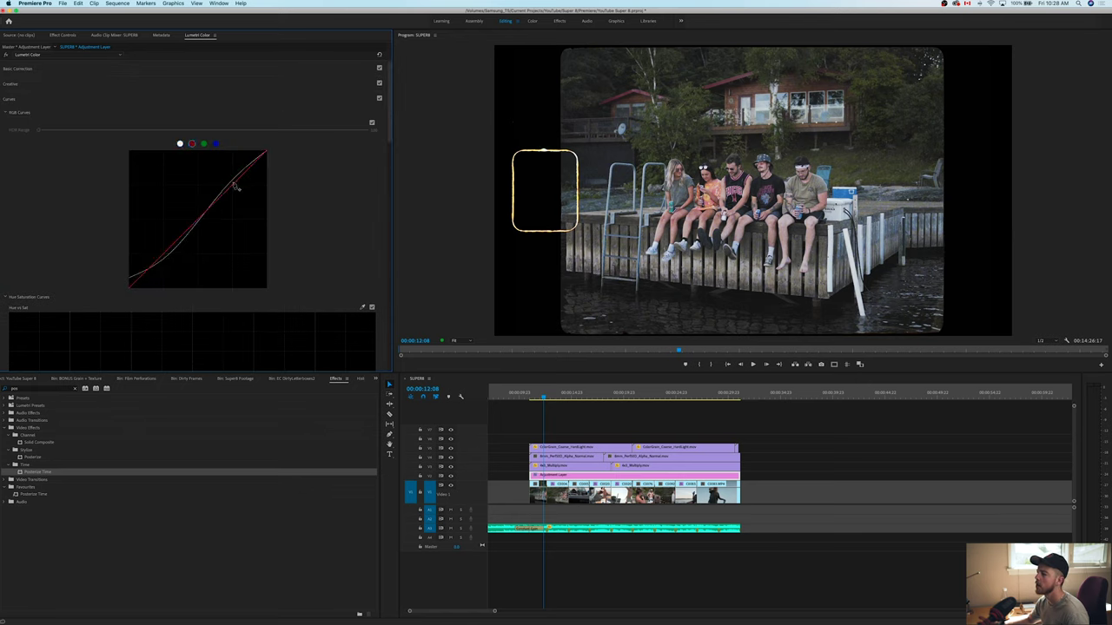
pyautogui.moveTo(233, 186); pyautogui.dragTo(228, 182)
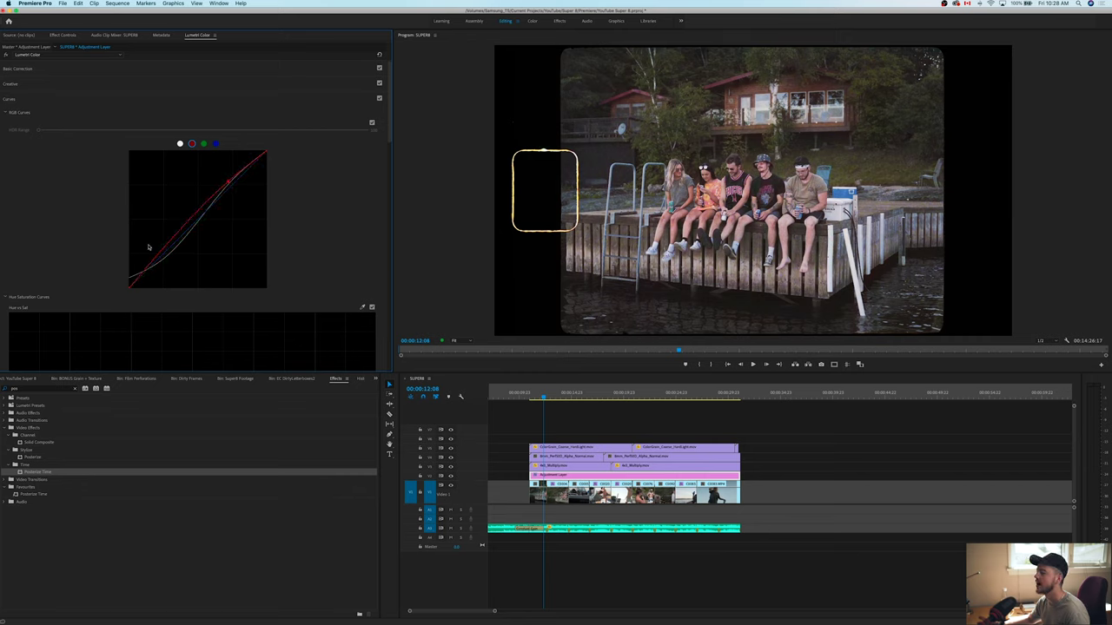
pyautogui.moveTo(161, 254); pyautogui.dragTo(163, 256)
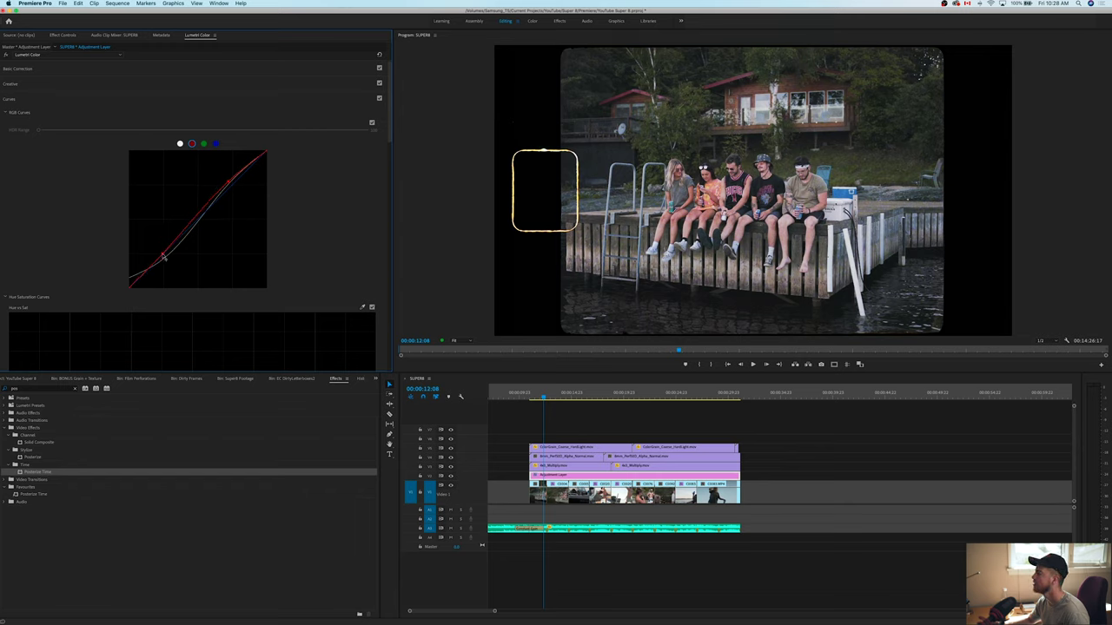
pyautogui.click(203, 144)
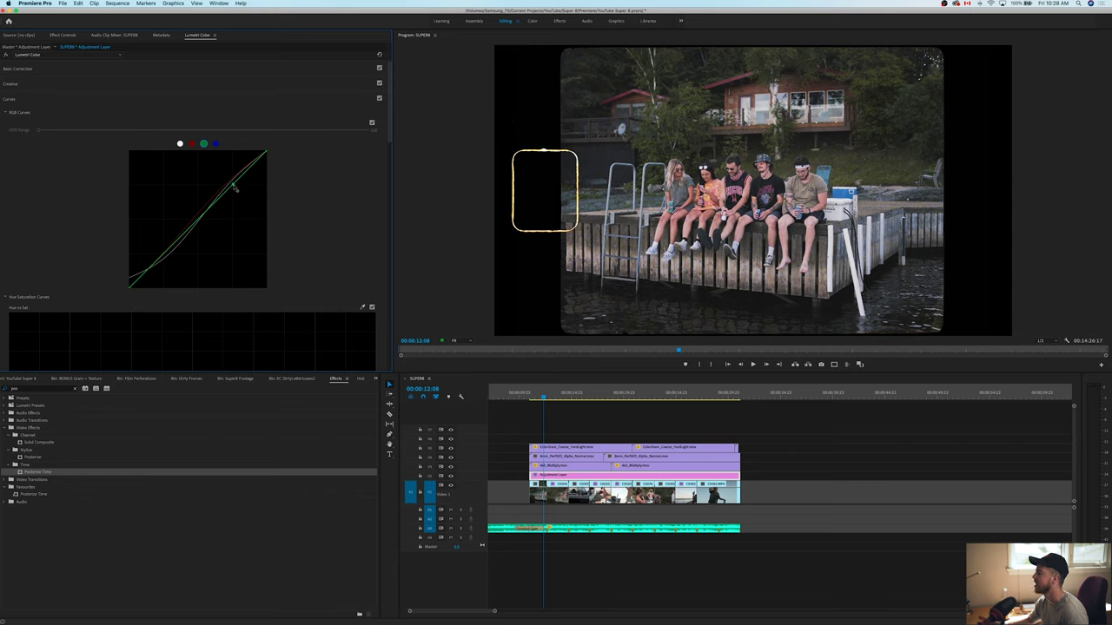
pyautogui.moveTo(232, 187); pyautogui.dragTo(232, 186)
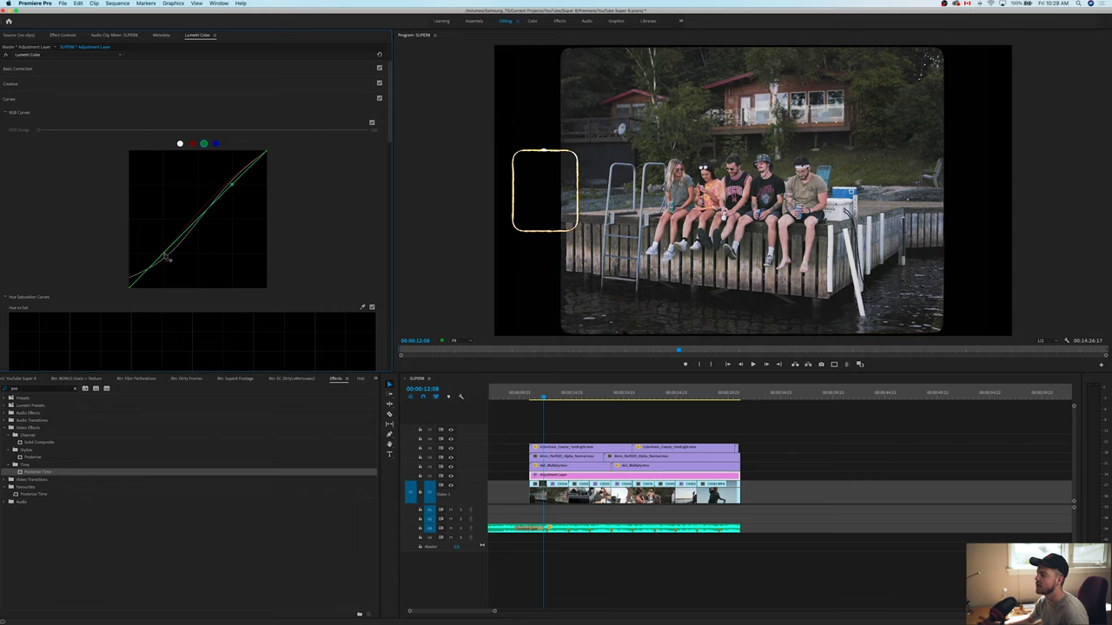
pyautogui.moveTo(165, 258); pyautogui.dragTo(166, 258)
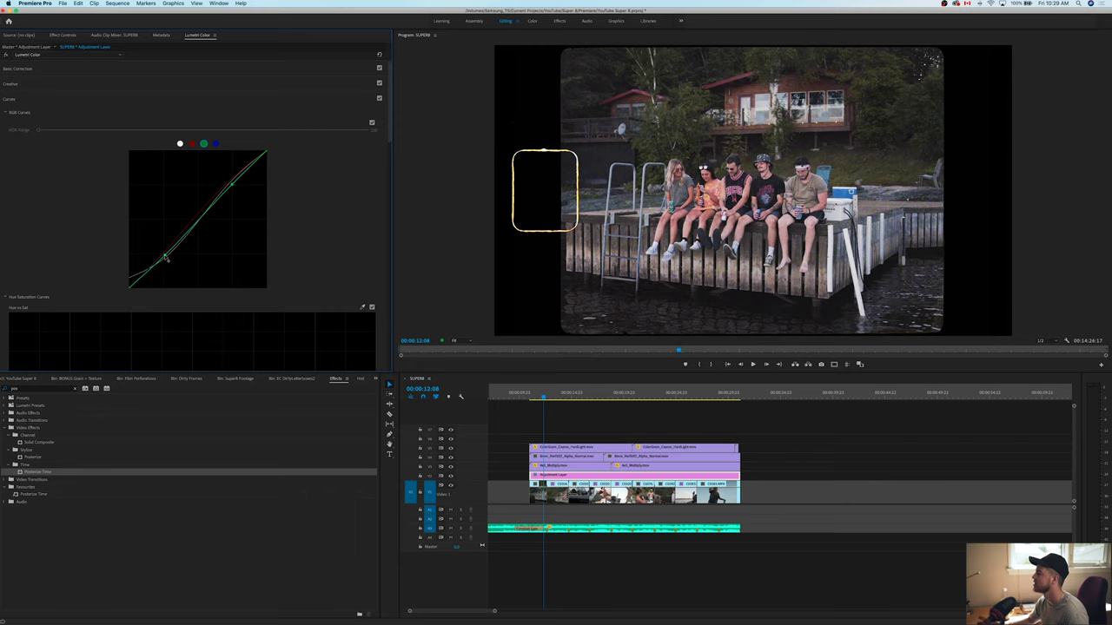
pyautogui.click(217, 143)
pyautogui.moveTo(233, 189); pyautogui.dragTo(232, 187)
pyautogui.scroll(-10, 206, 228)
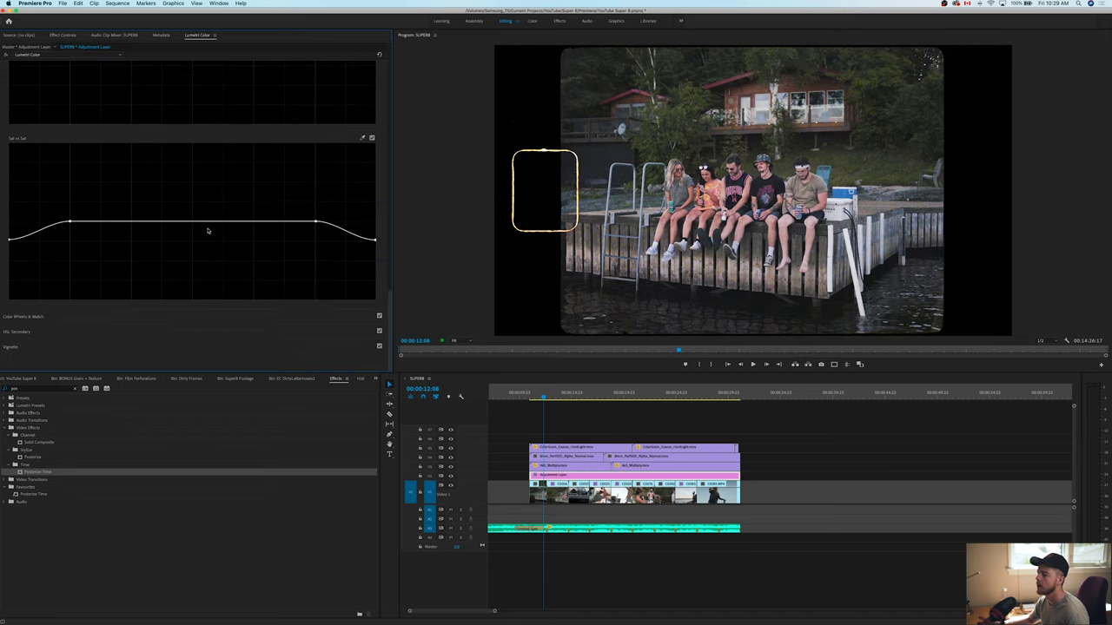
# Set Lumetri Creative Sharpen slightly below zero, then zoom the timeline out to the whole sequence
pyautogui.click(79, 319)
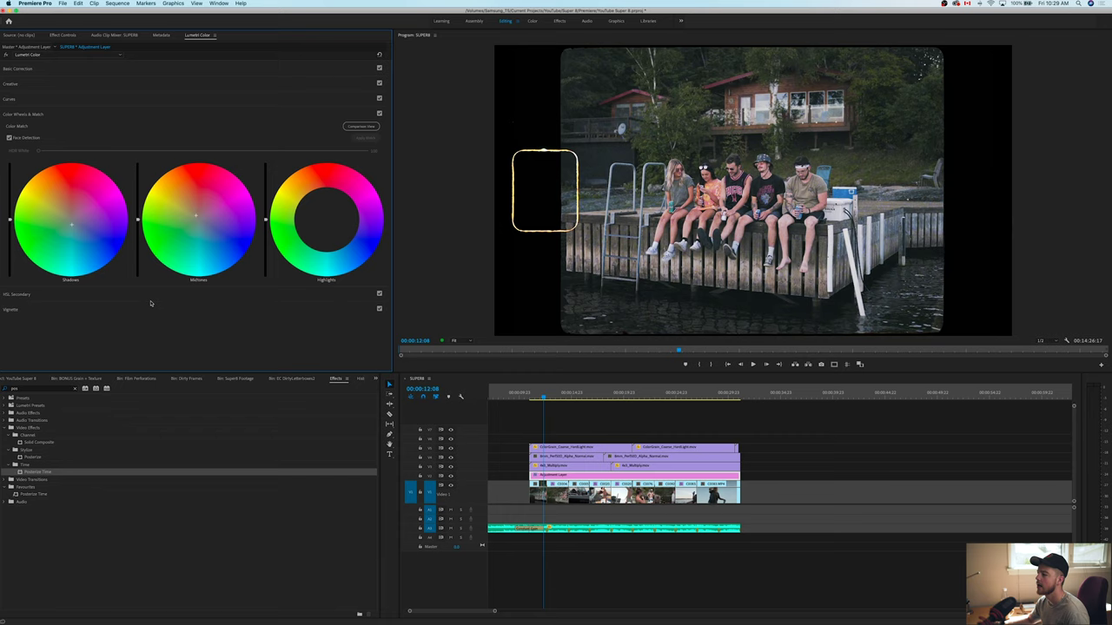
pyautogui.click(90, 309)
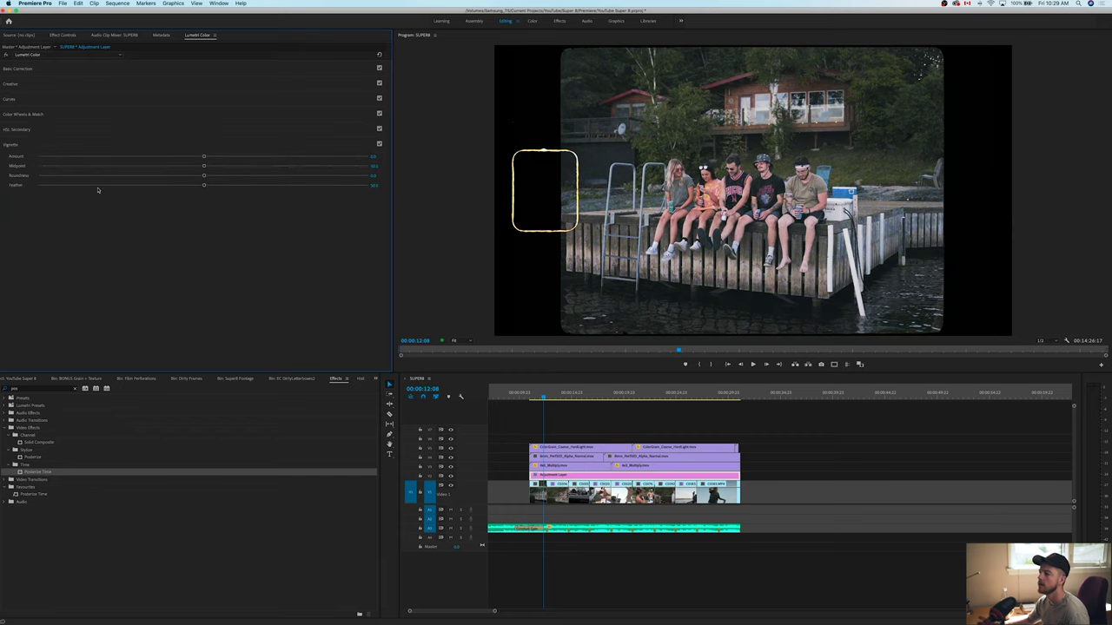
pyautogui.click(53, 94)
pyautogui.click(55, 86)
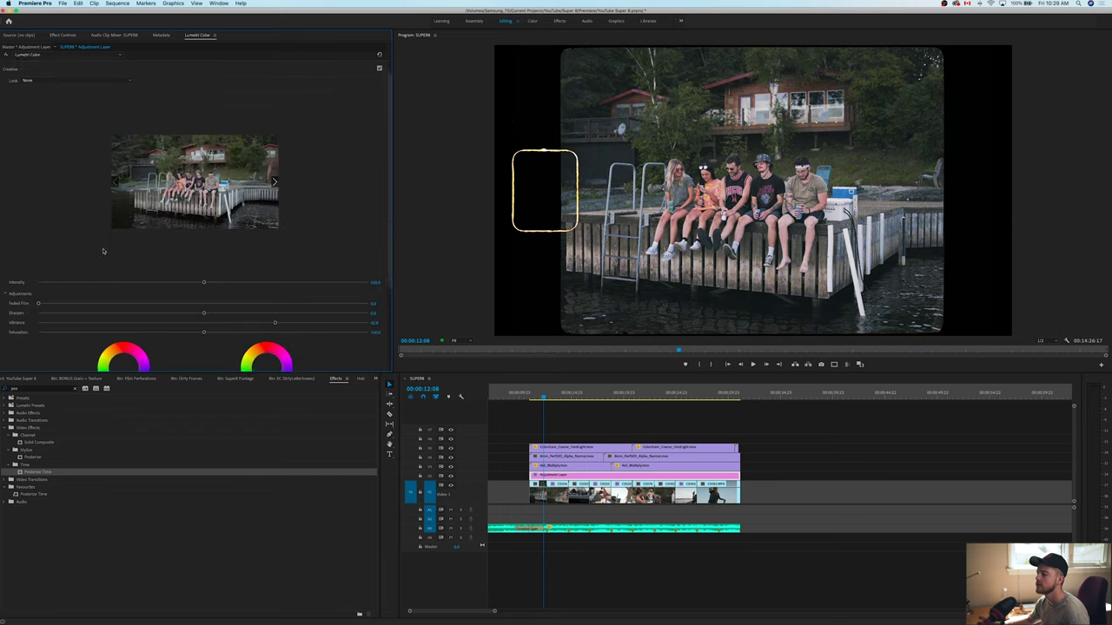
pyautogui.scroll(-2, 81, 277)
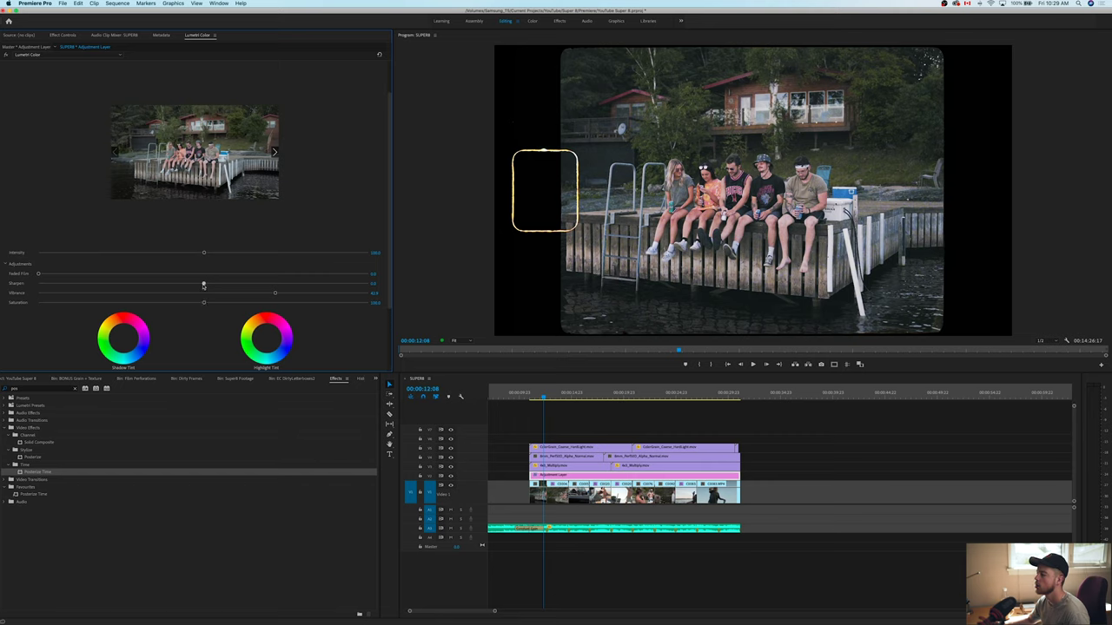
pyautogui.moveTo(204, 284); pyautogui.dragTo(201, 285)
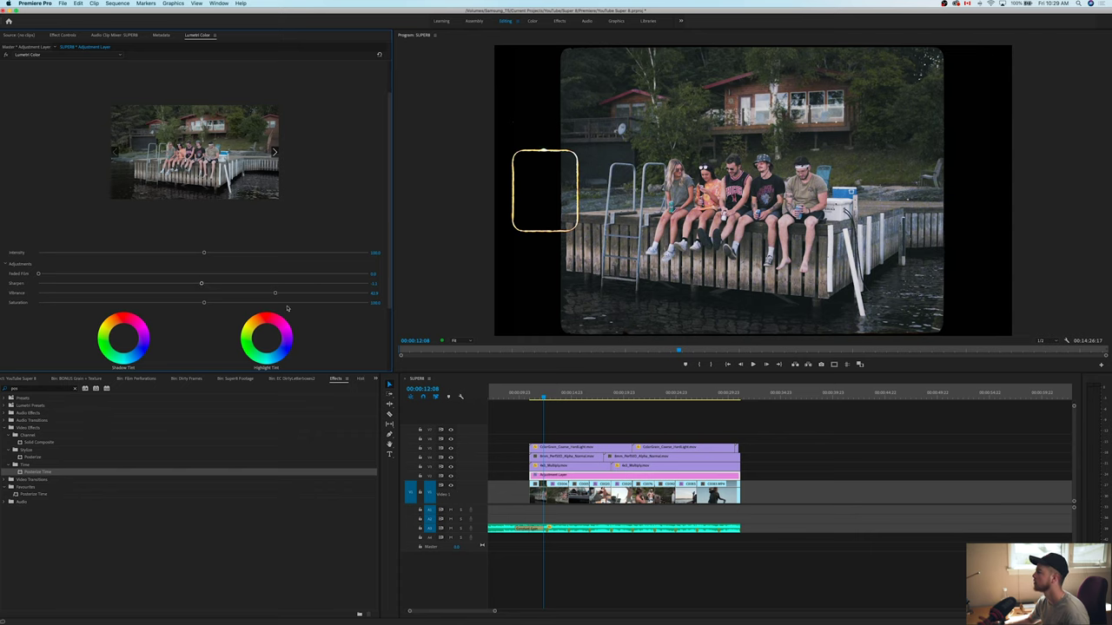
pyautogui.press('-')
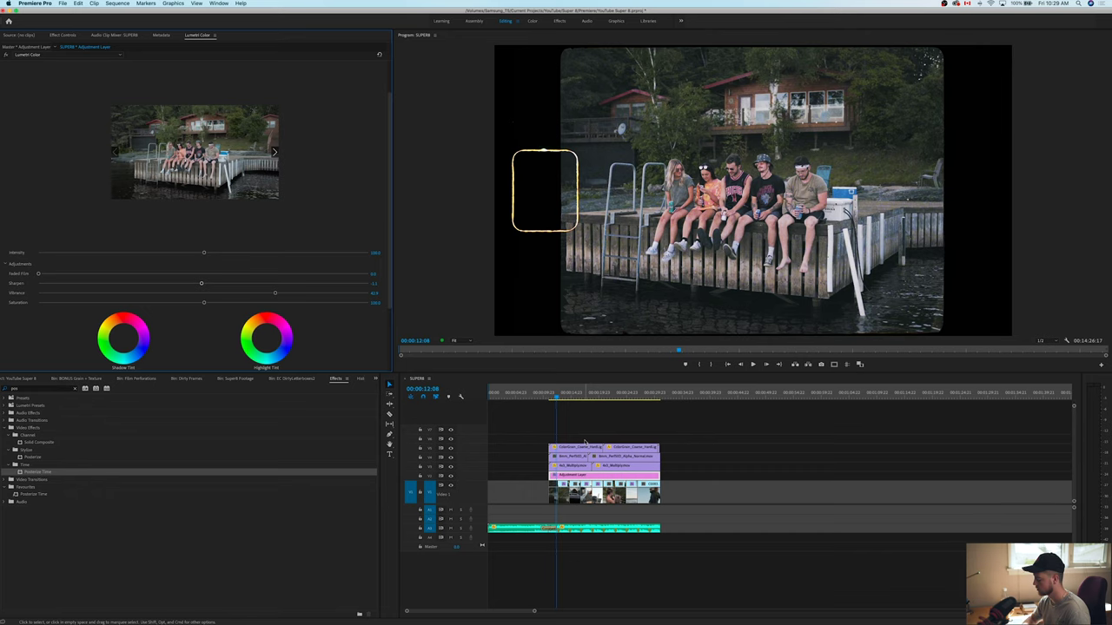
# Review playback, select Burn2_ColorBurn.mov, and move the stacked overlay clips up so the burn sits on V2
pyautogui.press('space')
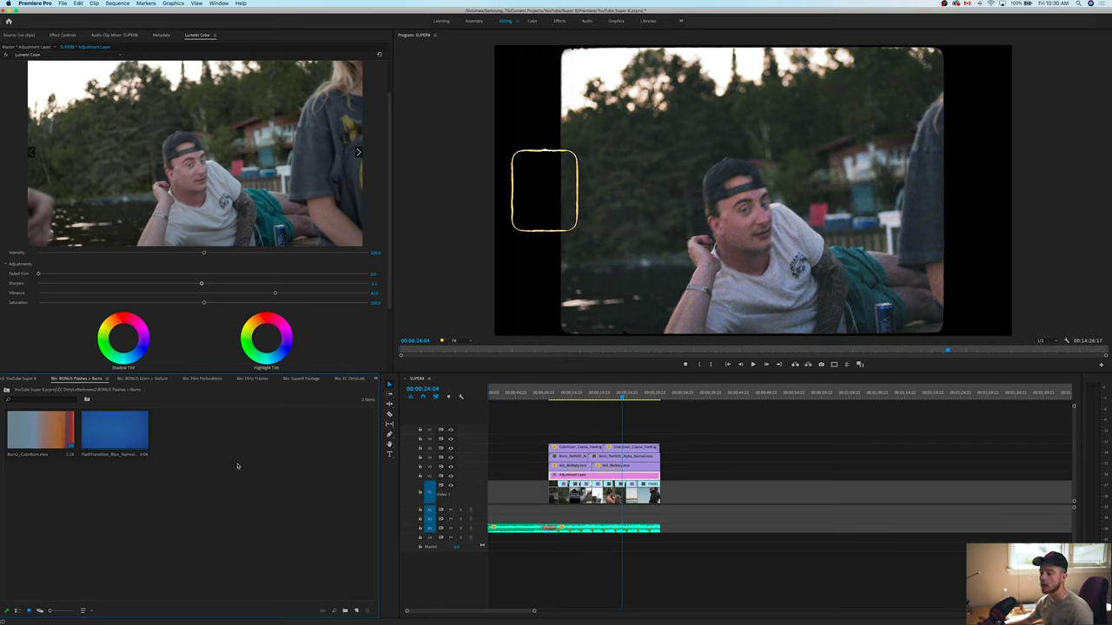
pyautogui.click(40, 430)
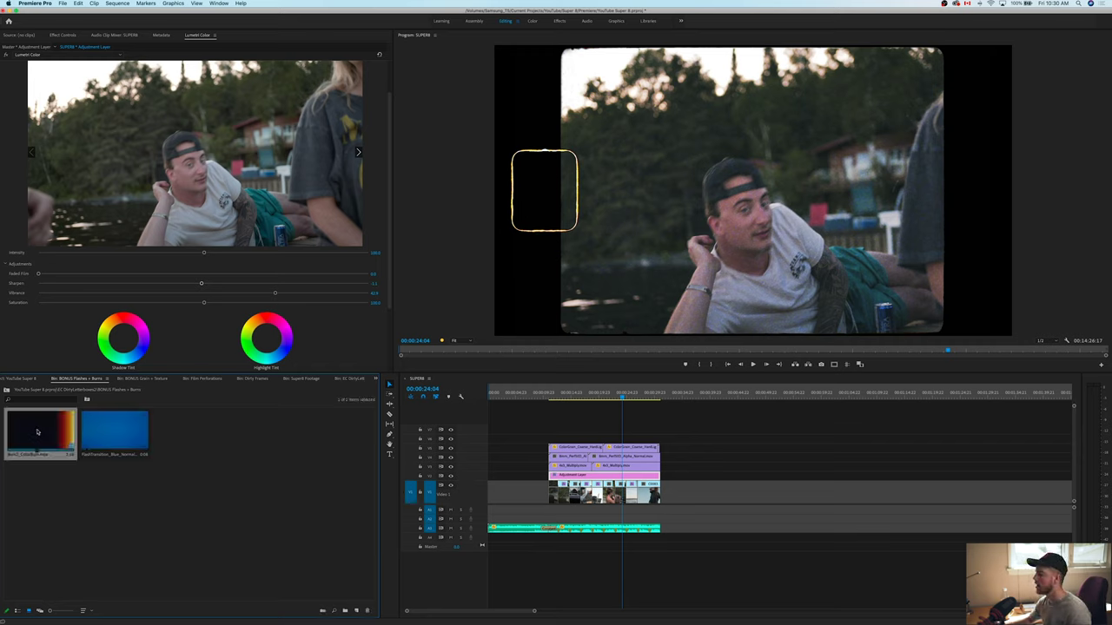
pyautogui.moveTo(563, 437); pyautogui.dragTo(648, 466)
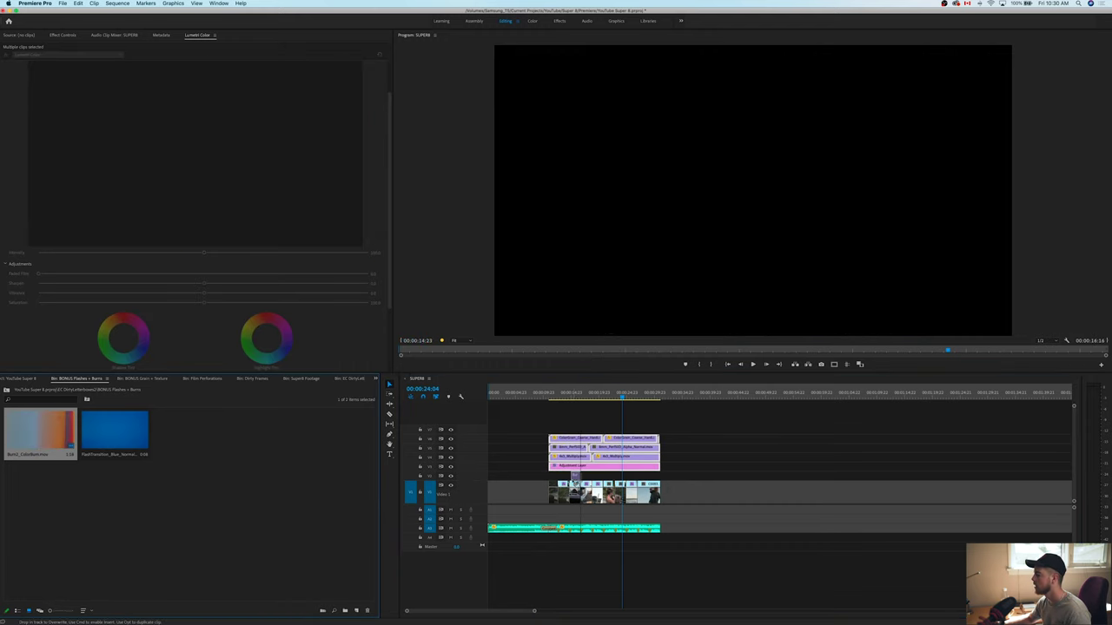
pyautogui.click(567, 396)
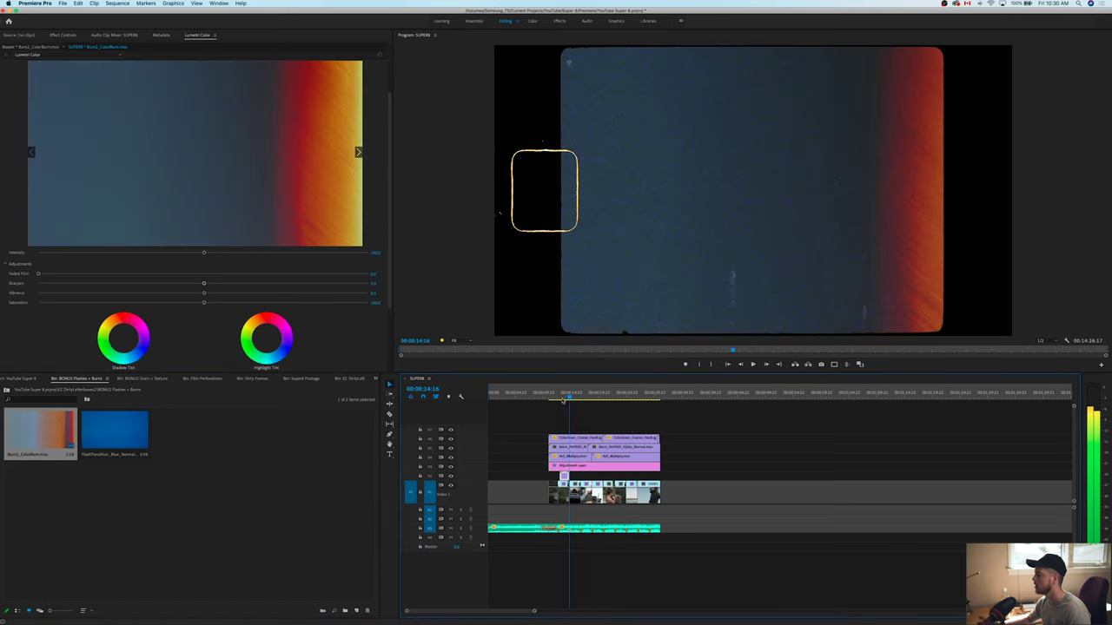
# Try the burn clip in Overlay blend mode at 10% opacity
pyautogui.click(75, 38)
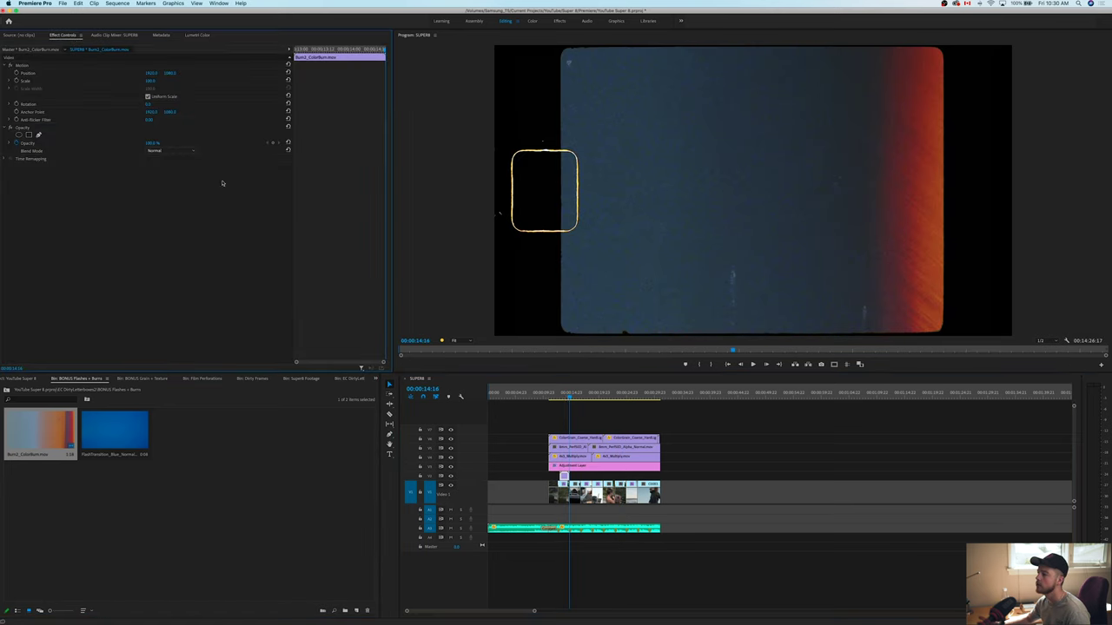
pyautogui.click(170, 151)
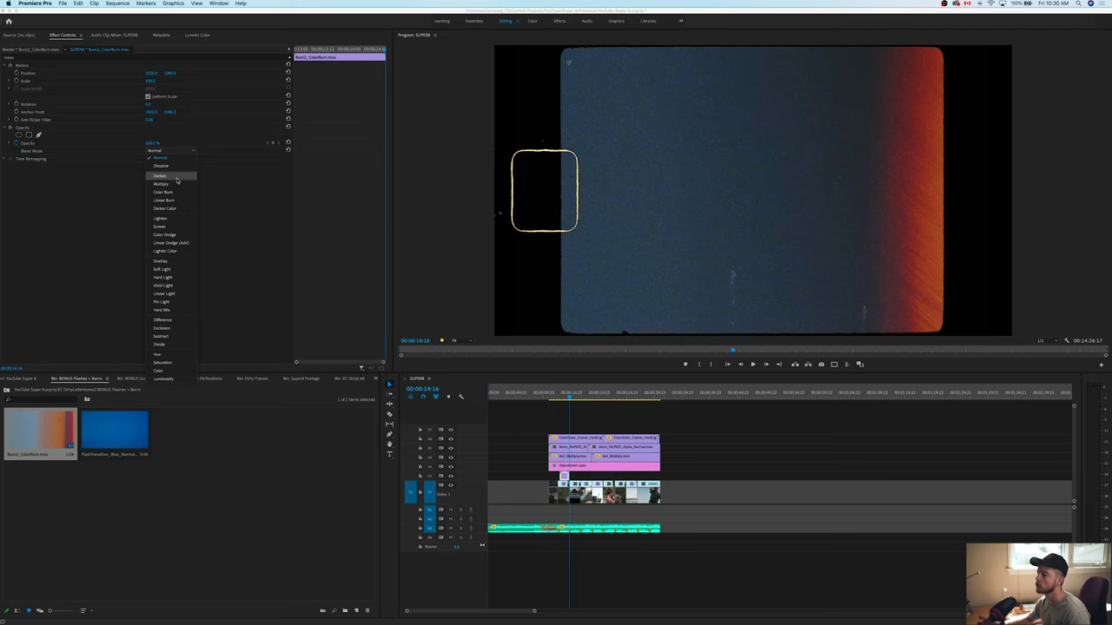
pyautogui.click(160, 261)
pyautogui.click(152, 143)
pyautogui.write('10')
pyautogui.press('Return')
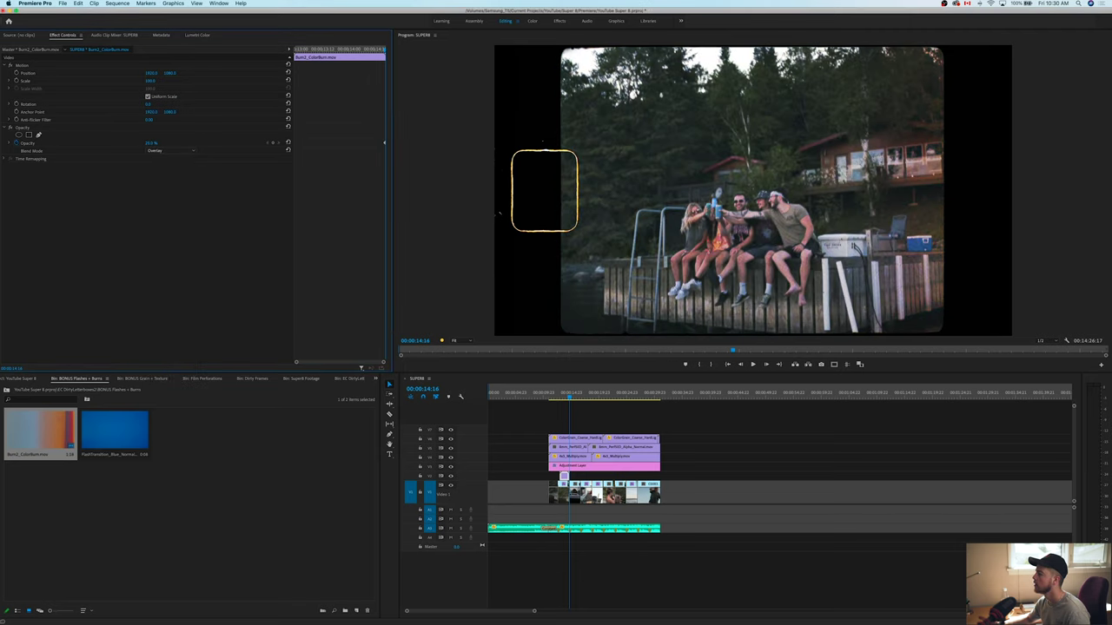
# Switch the burn clip to Lighten at 15% opacity and move the playhead back before the burn
pyautogui.click(174, 151)
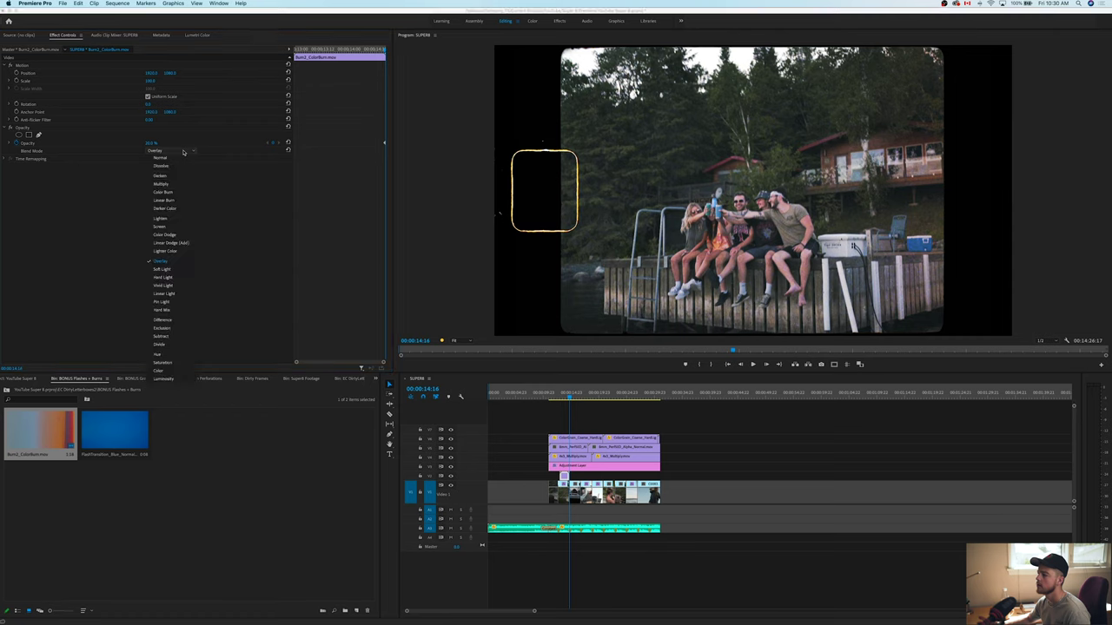
pyautogui.click(187, 218)
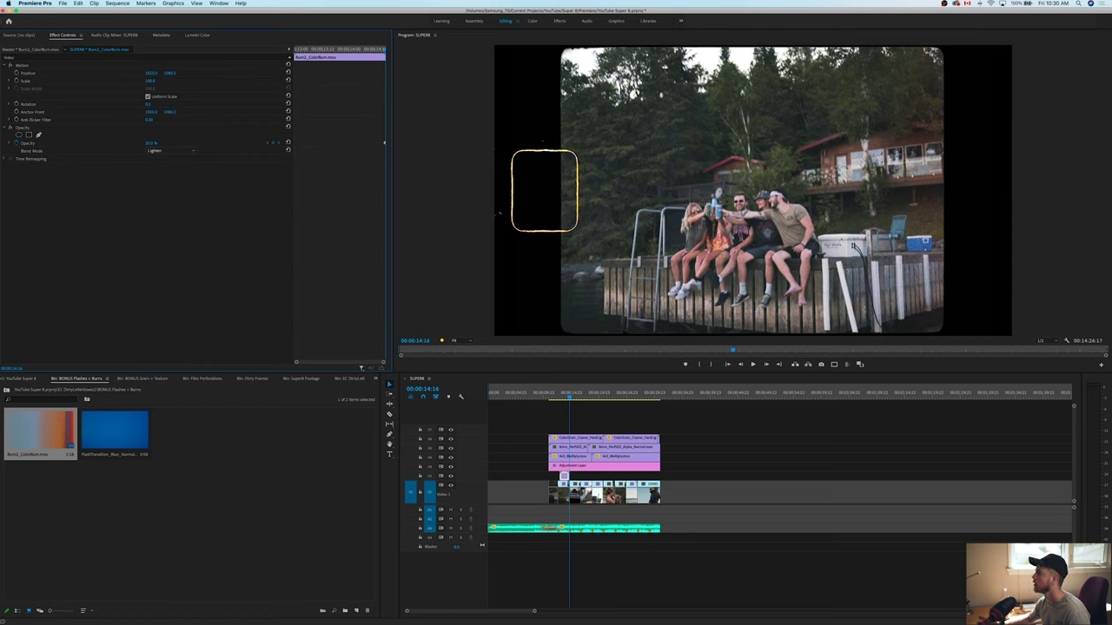
pyautogui.click(152, 143)
pyautogui.write('15')
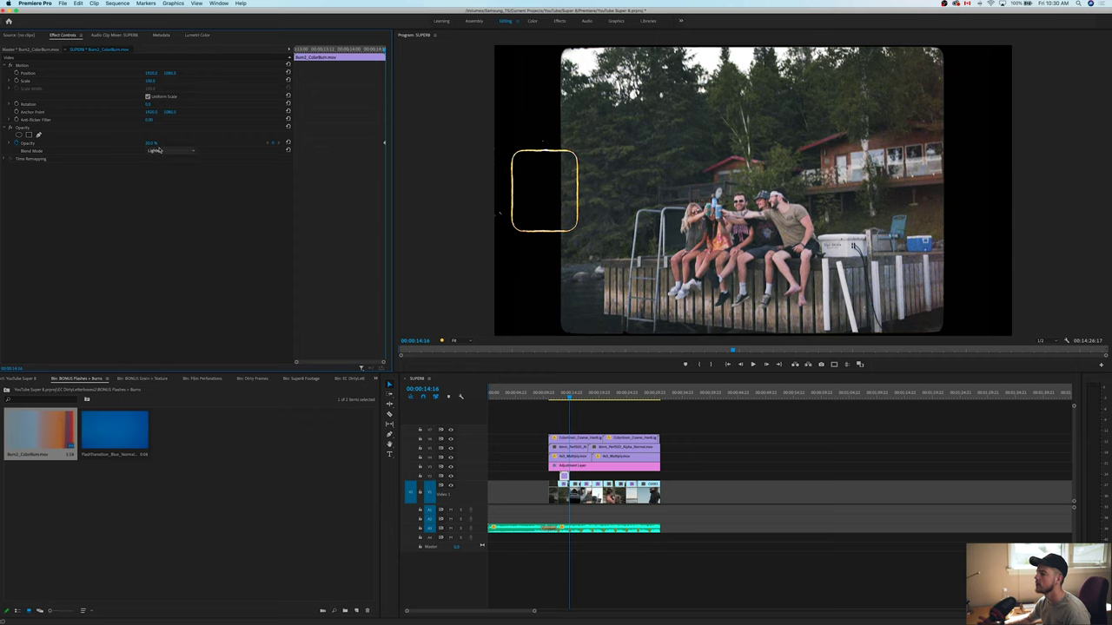
pyautogui.press('Return')
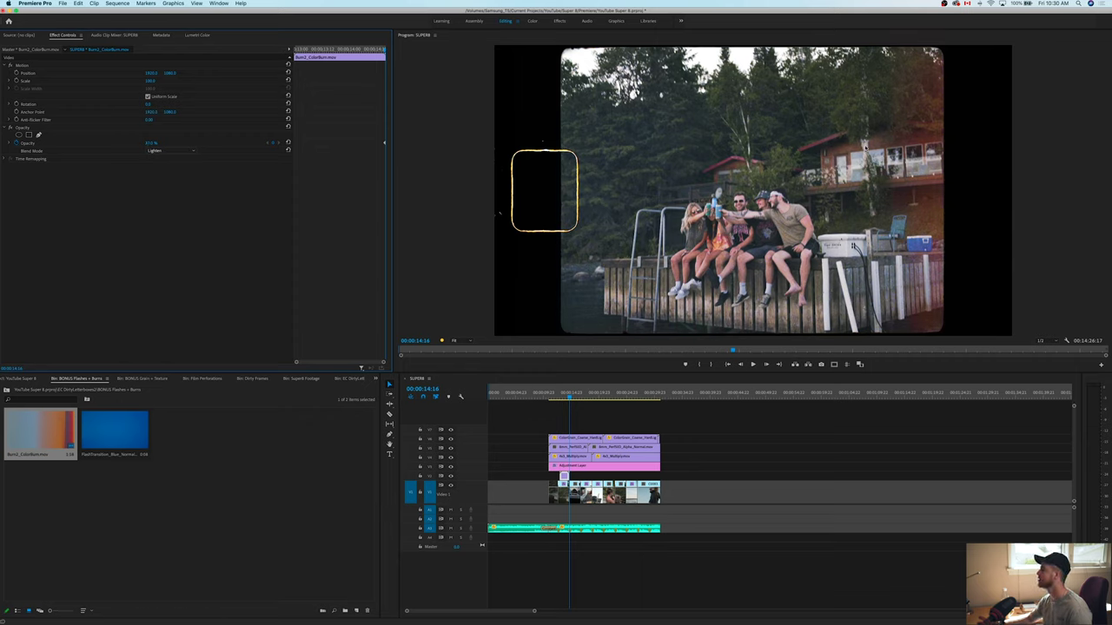
pyautogui.click(550, 393)
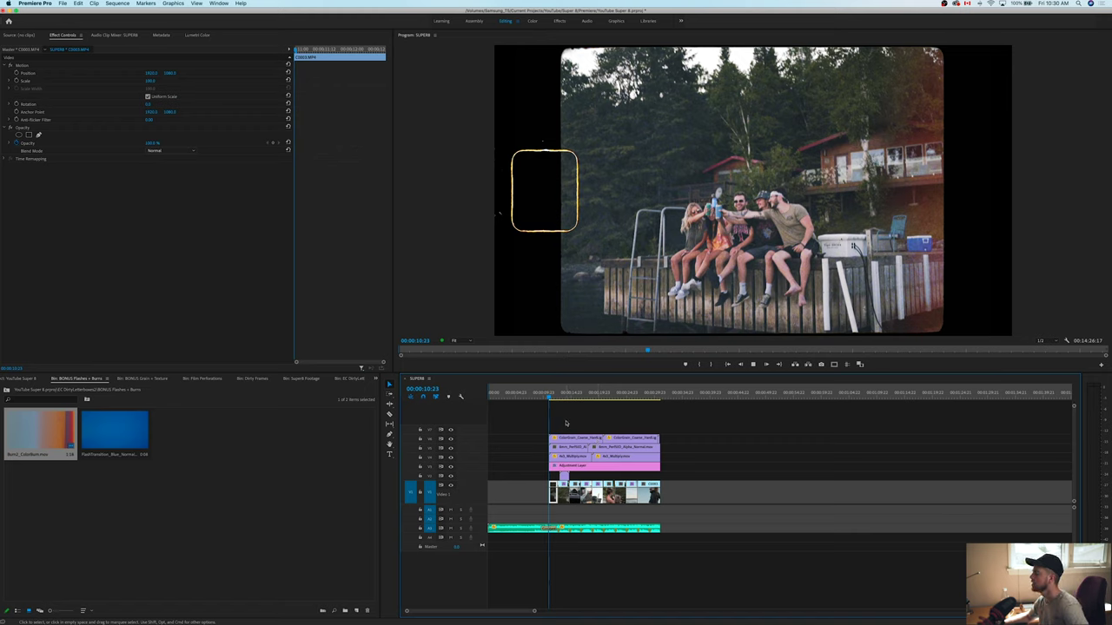
# Play the SUPER8 sequence from 00:00:10:23 to preview the film burn
pyautogui.press('space')
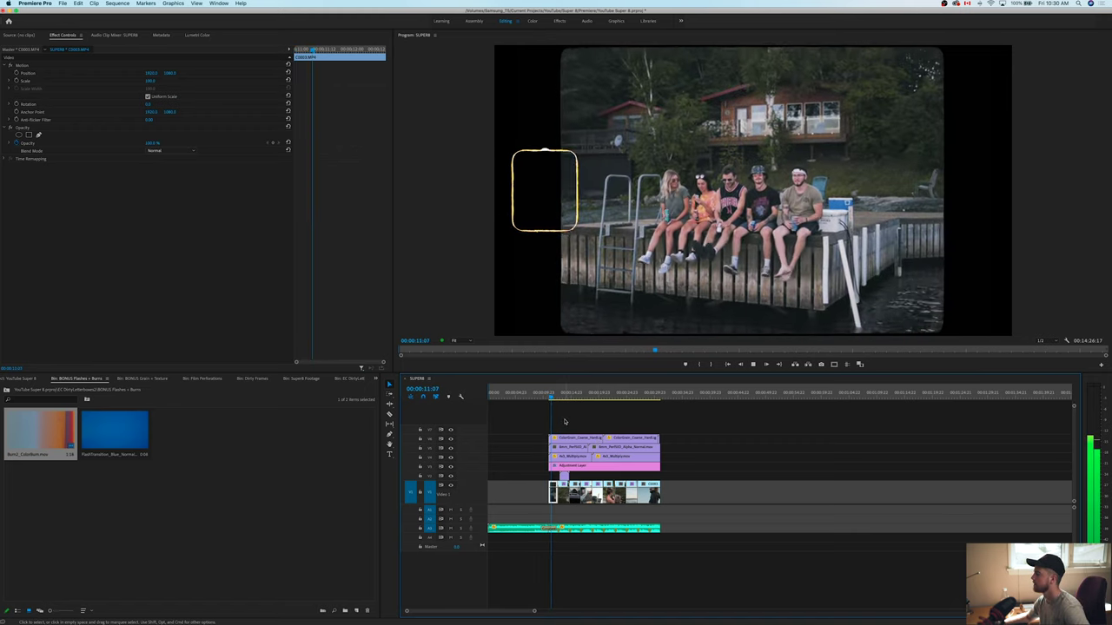